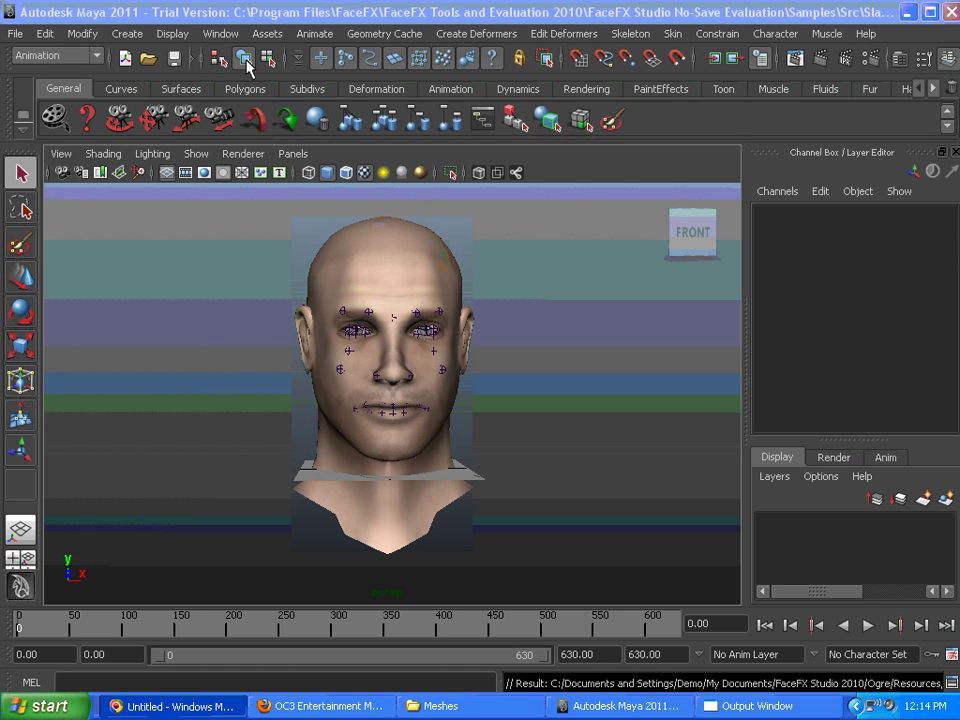
# Step: Check in the Plug-in Manager that FxOgreMayaExporter.mll is loaded and set to auto load
pyautogui.click(220, 33)
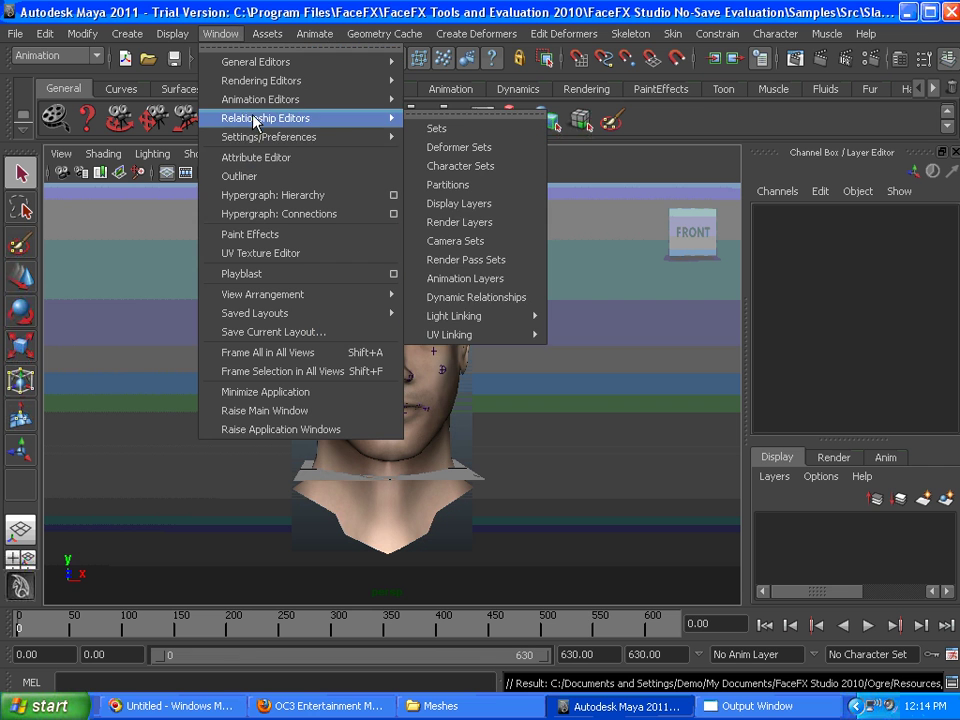
pyautogui.moveTo(258, 137)
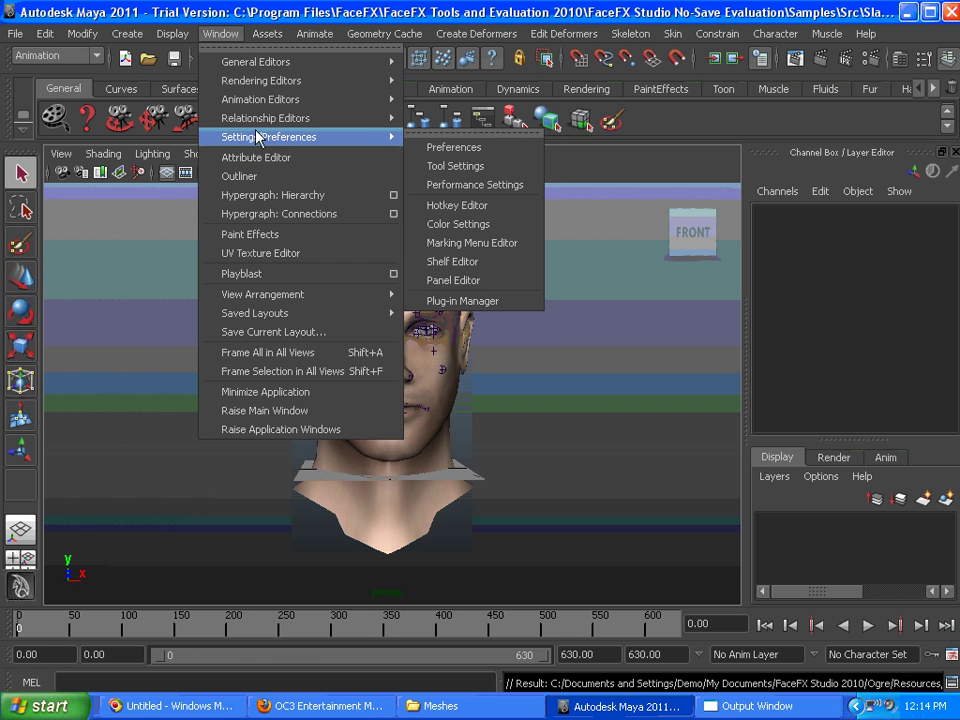
pyautogui.click(440, 301)
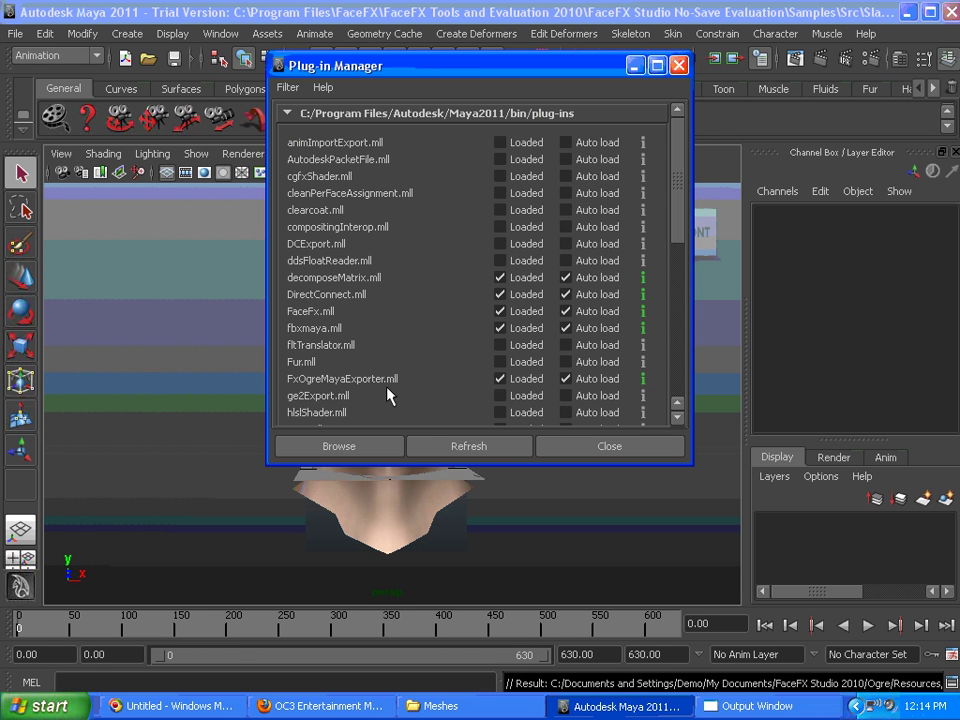
pyautogui.click(682, 67)
# Step: Export All as FxOgre Files into the Meshes folder, named Slade-Maya-Export
pyautogui.click(15, 33)
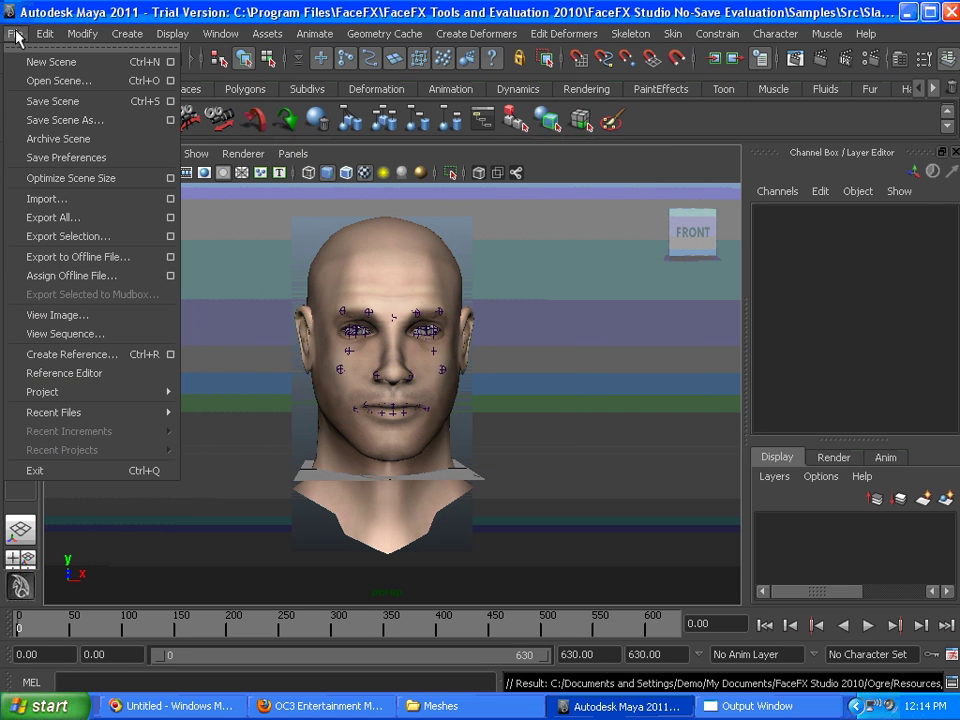
pyautogui.click(72, 218)
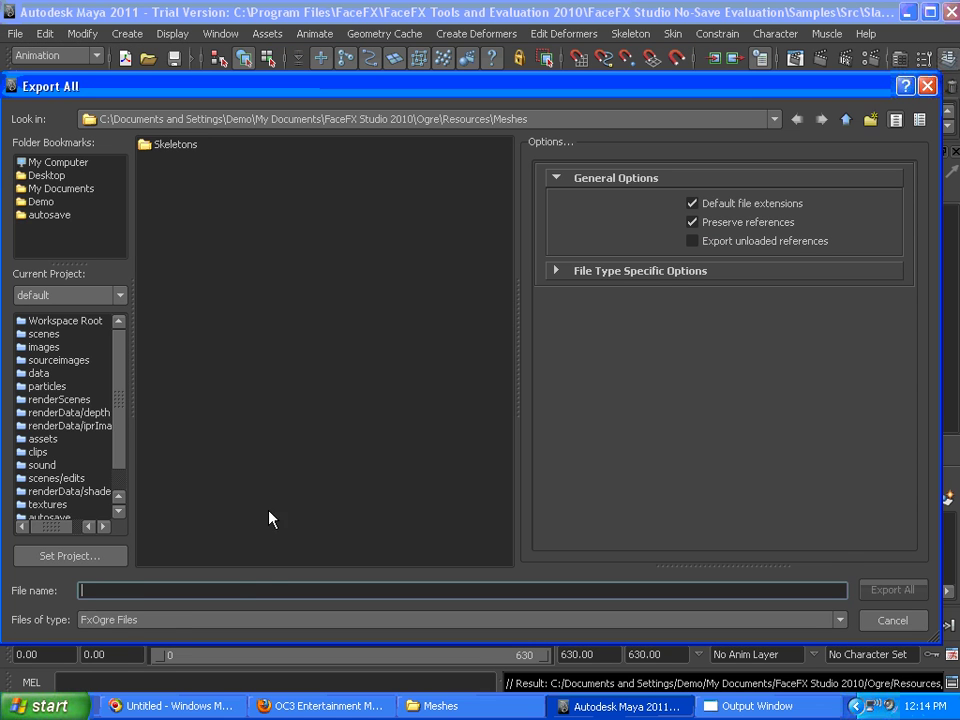
pyautogui.click(174, 621)
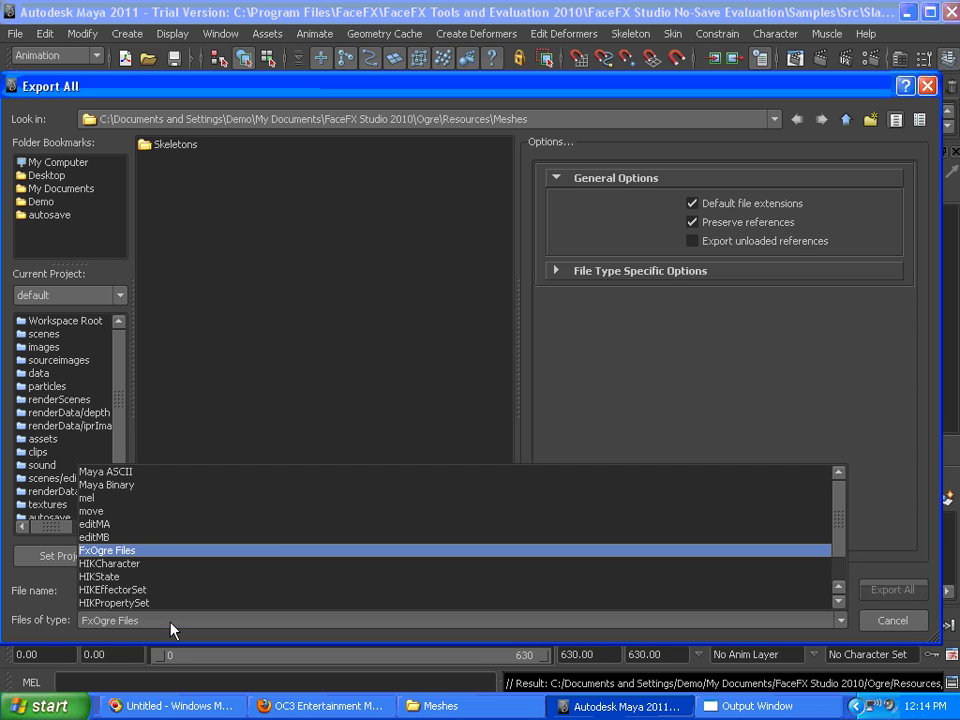
pyautogui.click(125, 551)
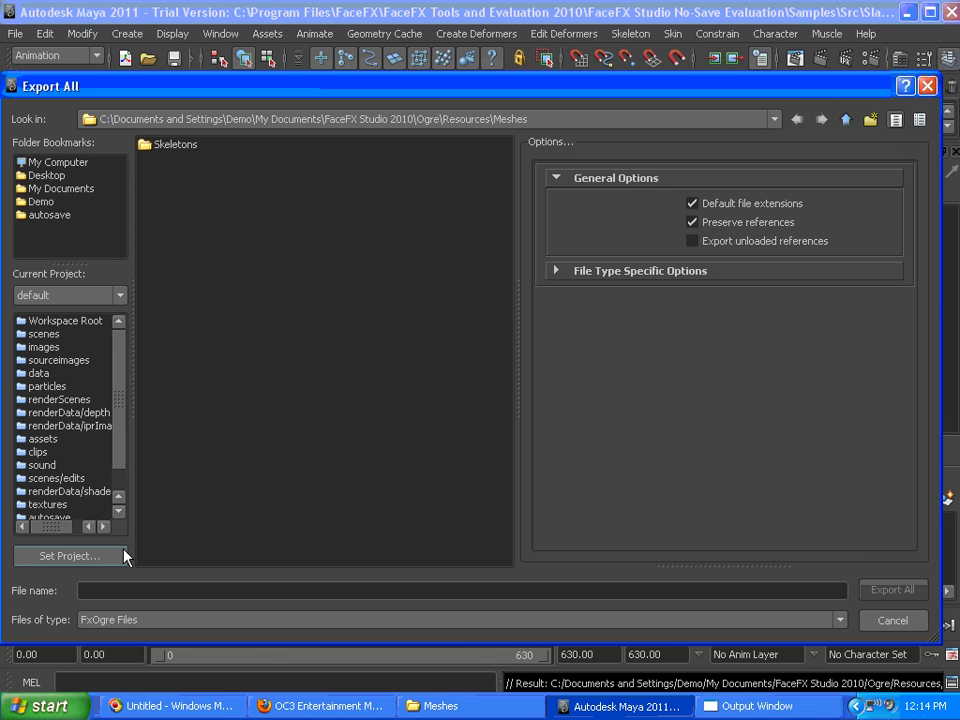
pyautogui.click(333, 345)
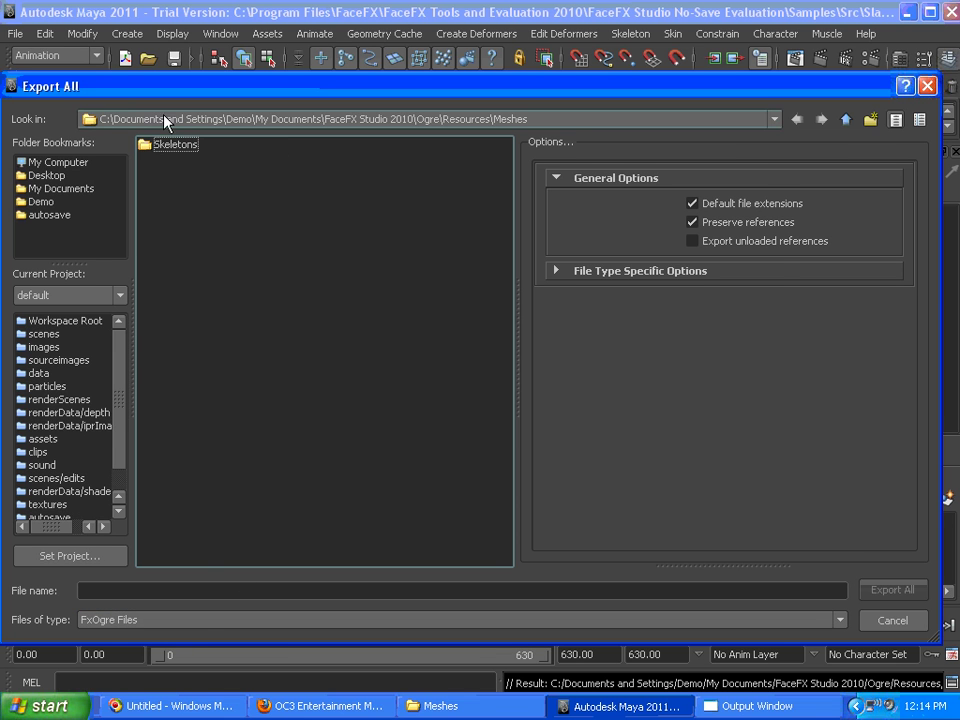
pyautogui.click(143, 121)
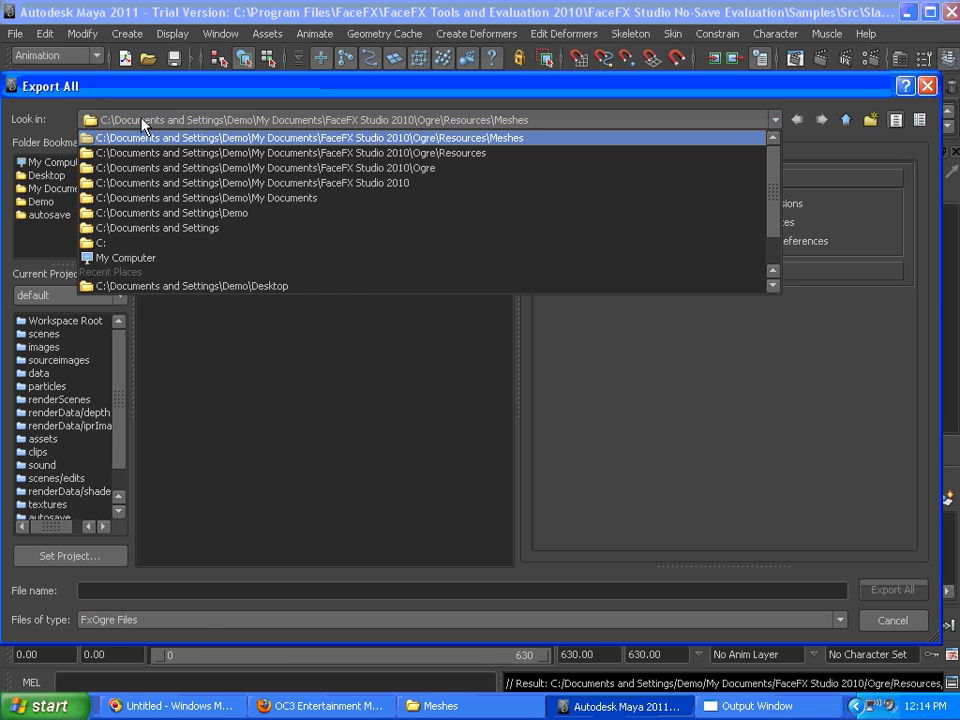
pyautogui.click(512, 100)
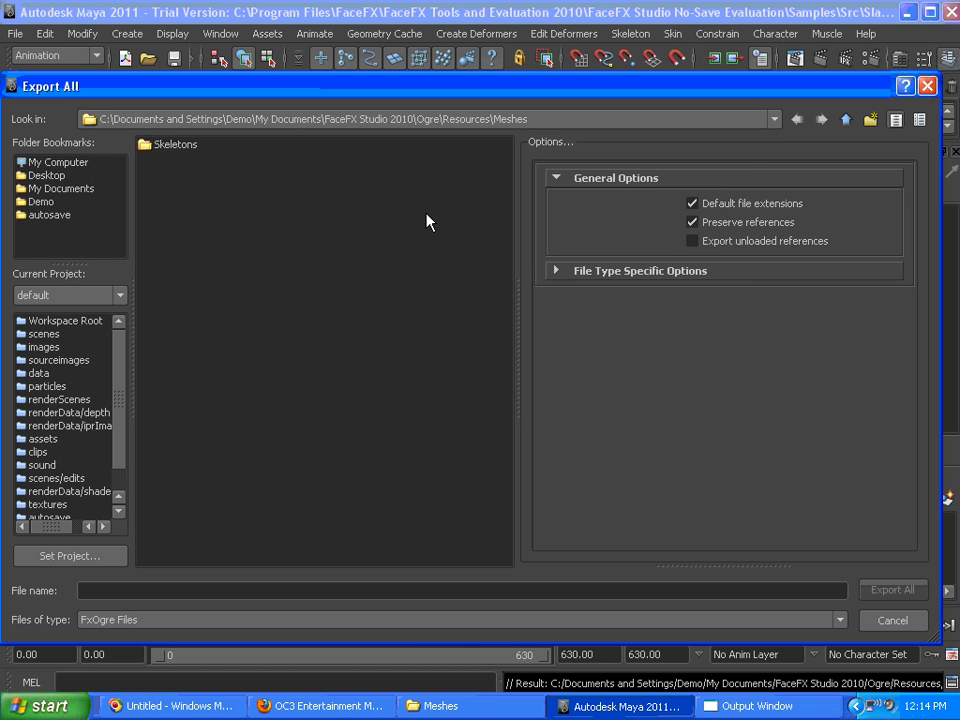
pyautogui.click(138, 591)
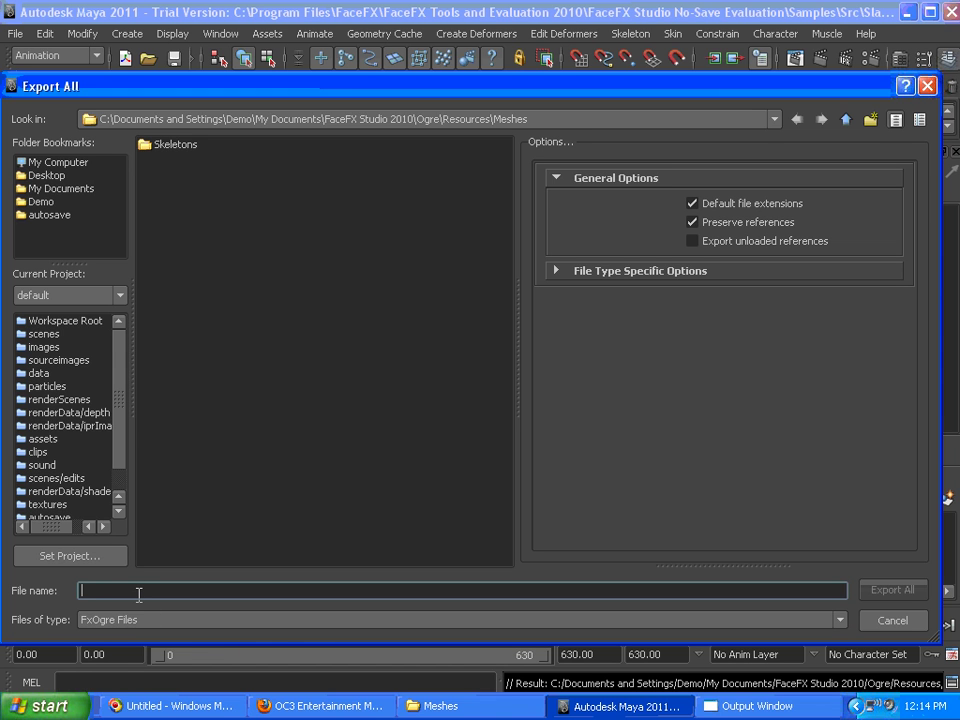
pyautogui.write('Slade-Maya-Export')
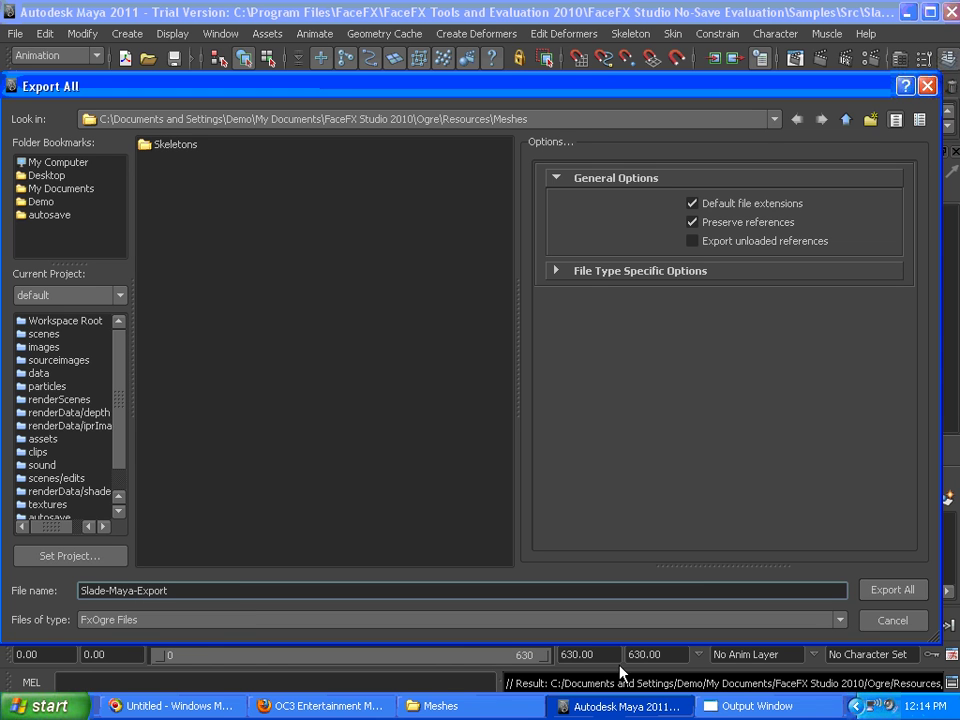
pyautogui.click(910, 591)
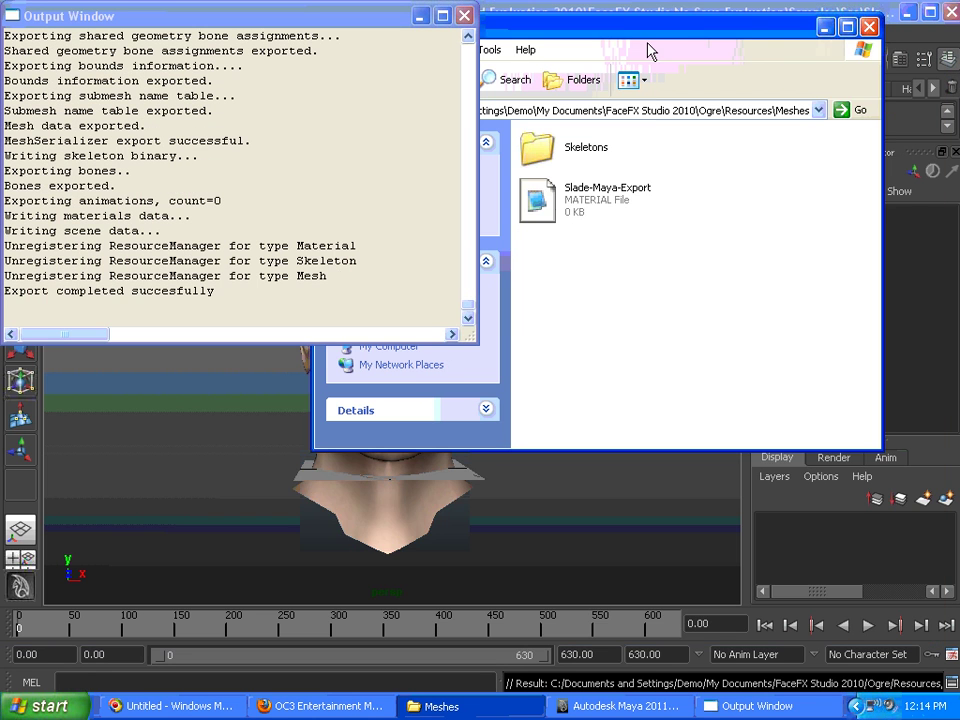
# Step: Move the Meshes window aside and check the Slade-Maya-Export MESH, SKELETON, SCENE and MATERIAL files
pyautogui.moveTo(650, 50); pyautogui.dragTo(692, 254)
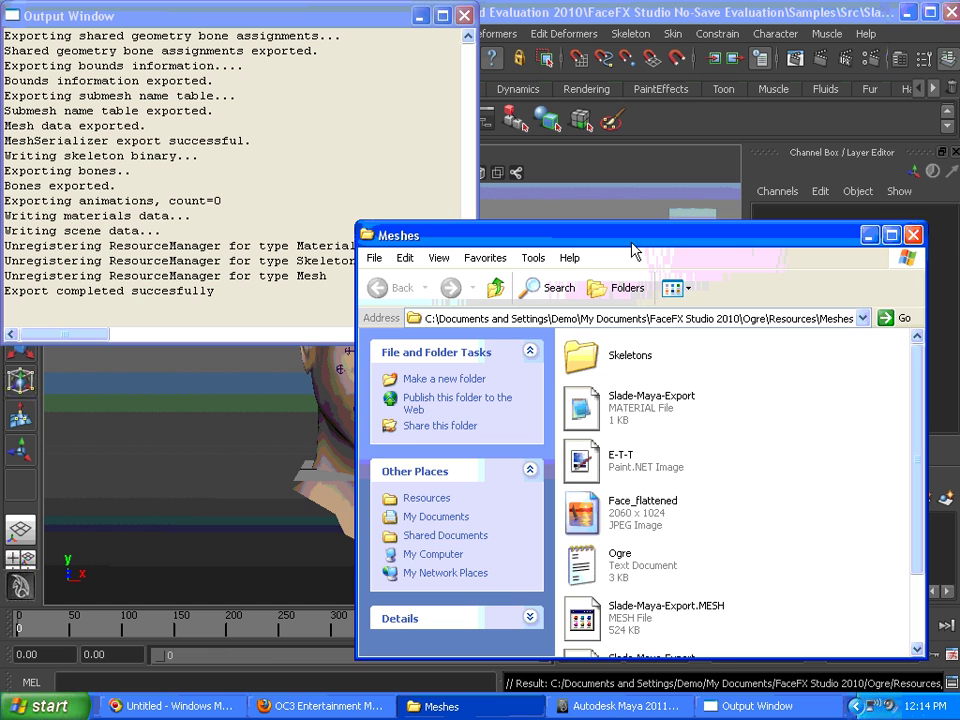
pyautogui.moveTo(629, 251); pyautogui.dragTo(579, 146)
pyautogui.scroll(-2, 723, 455)
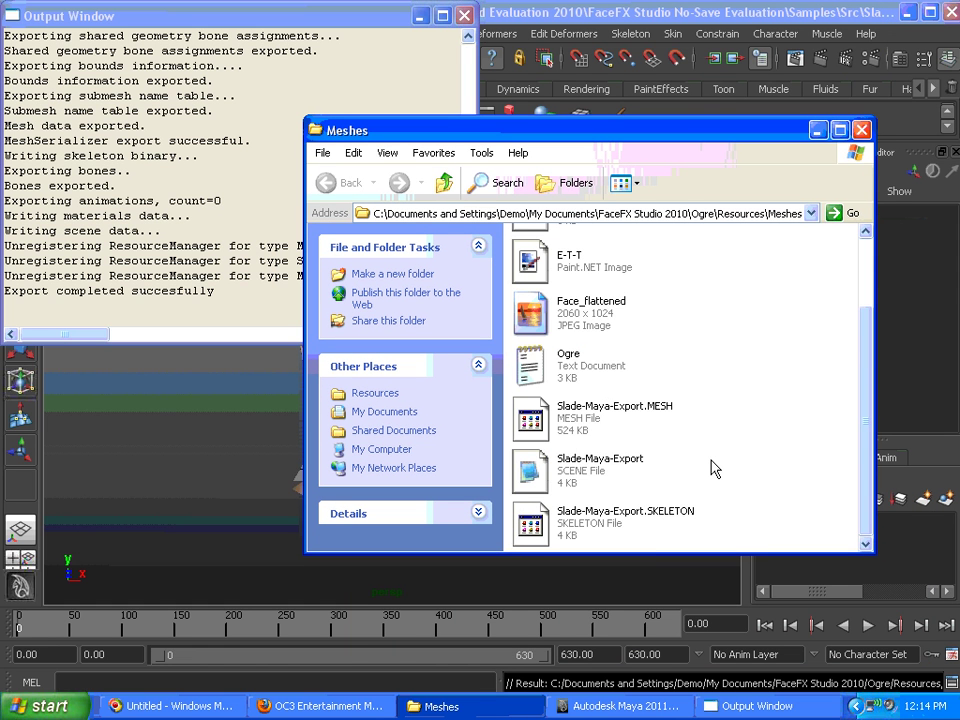
pyautogui.scroll(2, 708, 456)
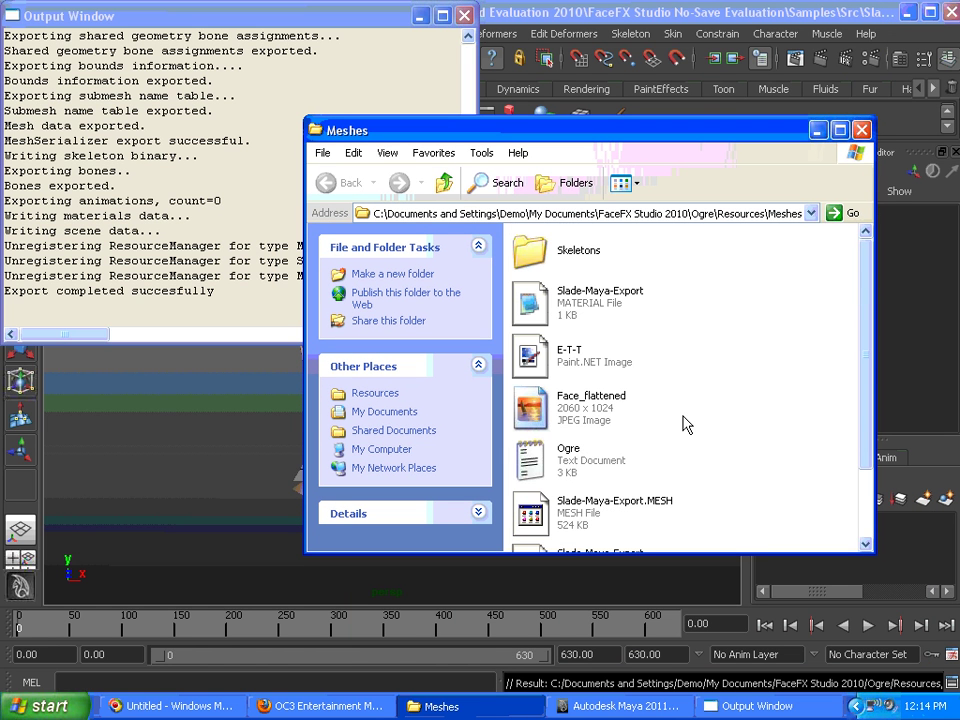
pyautogui.doubleClick(572, 298)
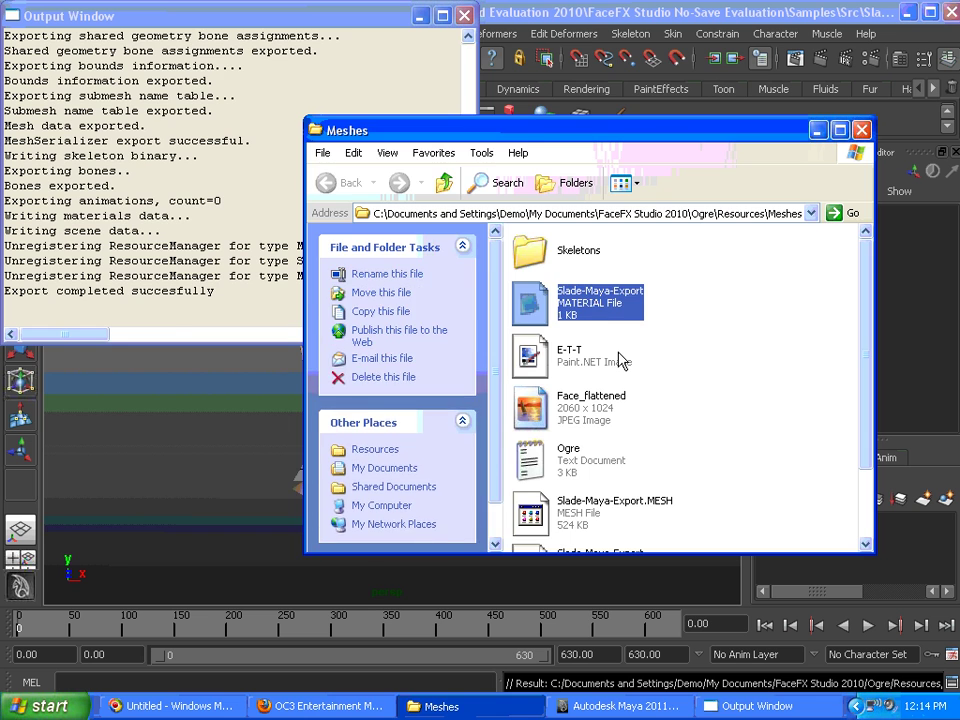
pyautogui.scroll(-7, 500, 390)
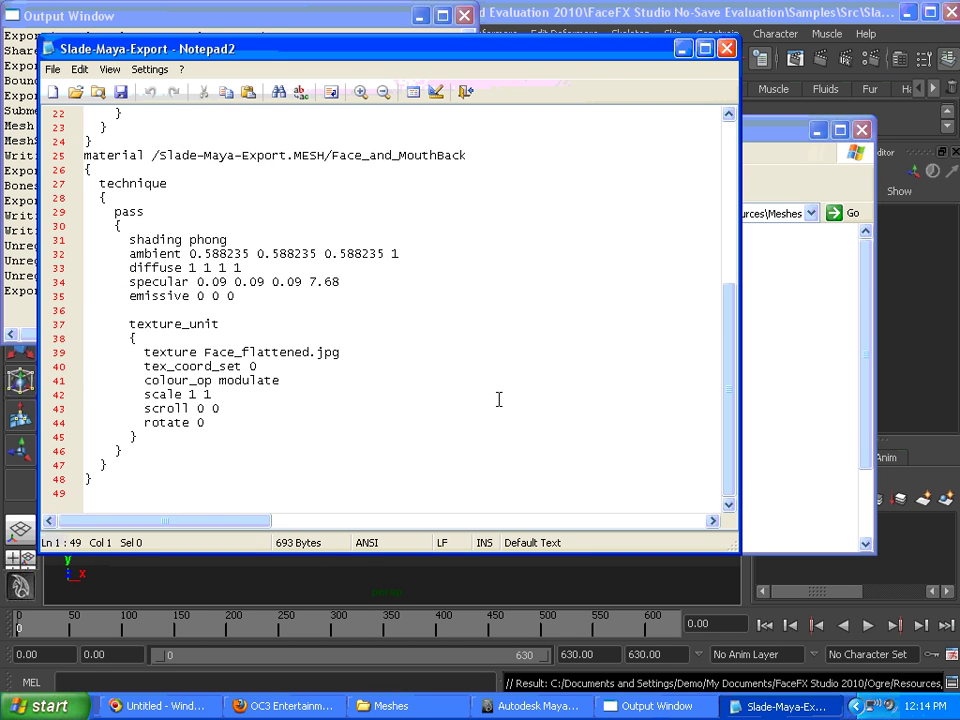
pyautogui.scroll(4, 415, 420)
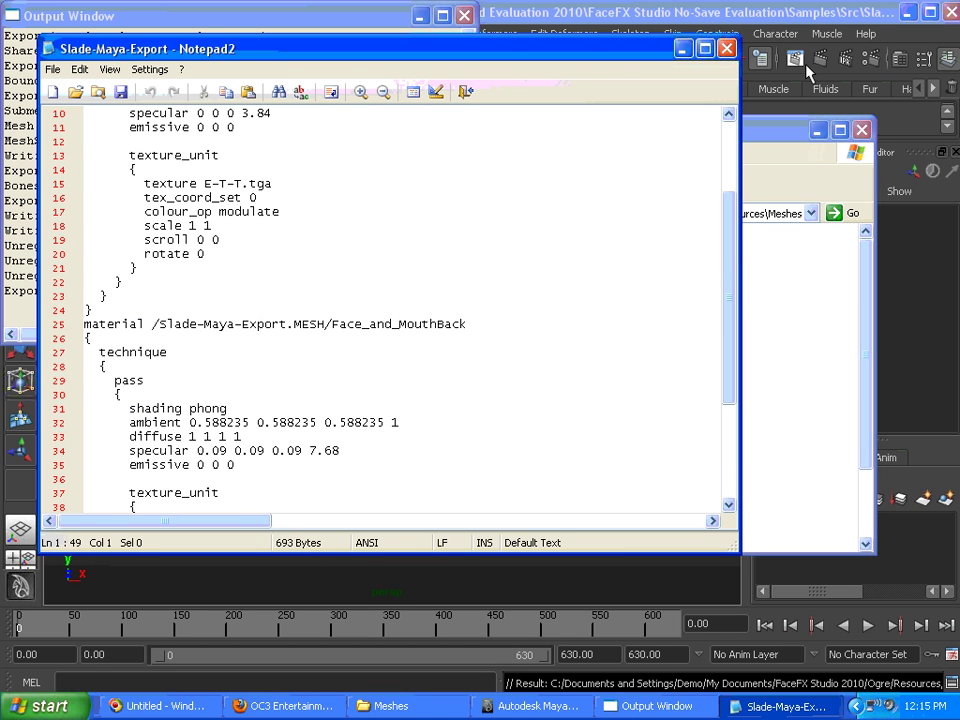
pyautogui.click(727, 49)
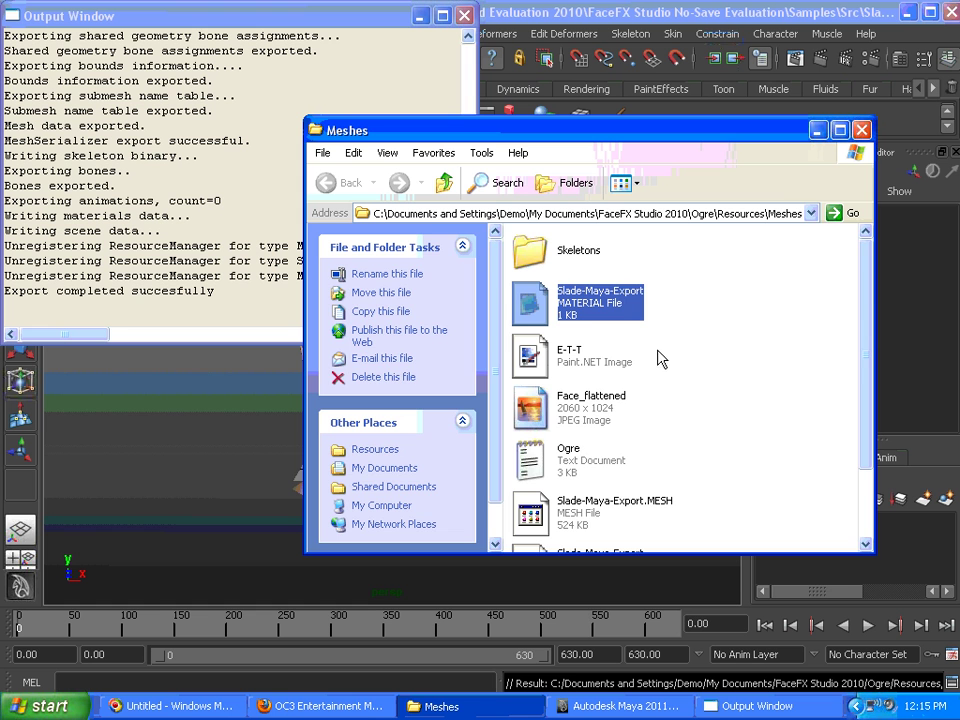
pyautogui.click(700, 404)
pyautogui.scroll(-2, 700, 404)
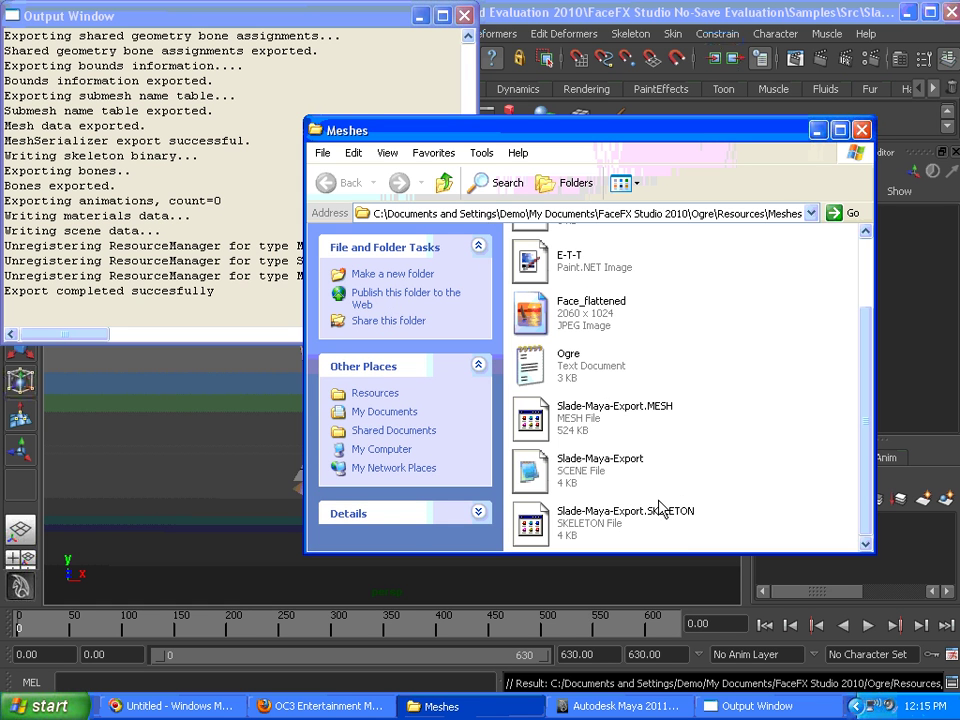
pyautogui.click(598, 470)
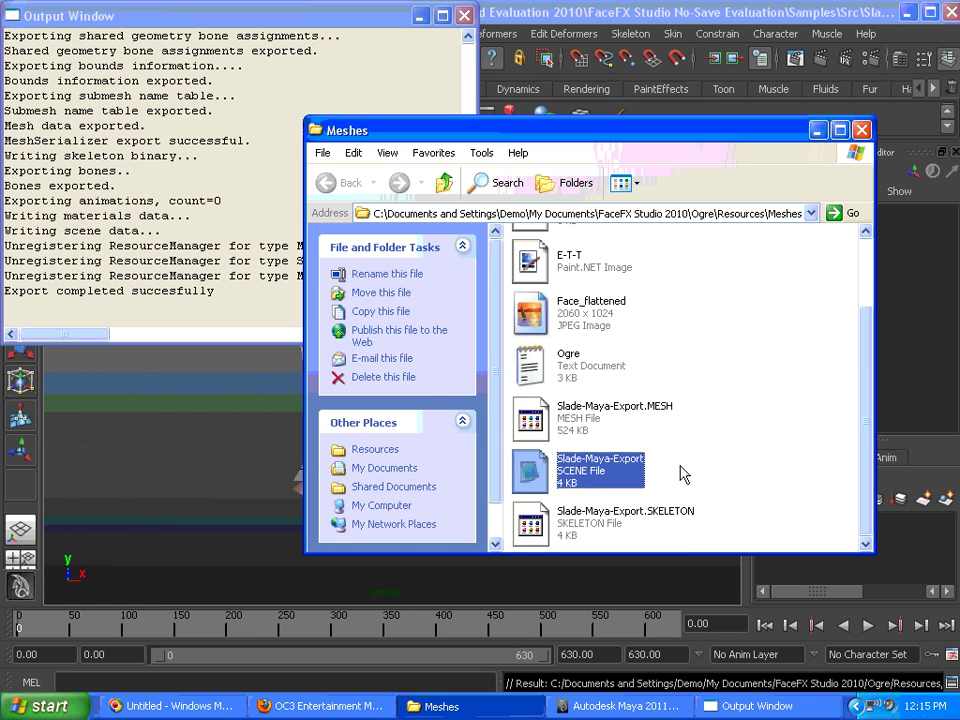
pyautogui.doubleClick(681, 475)
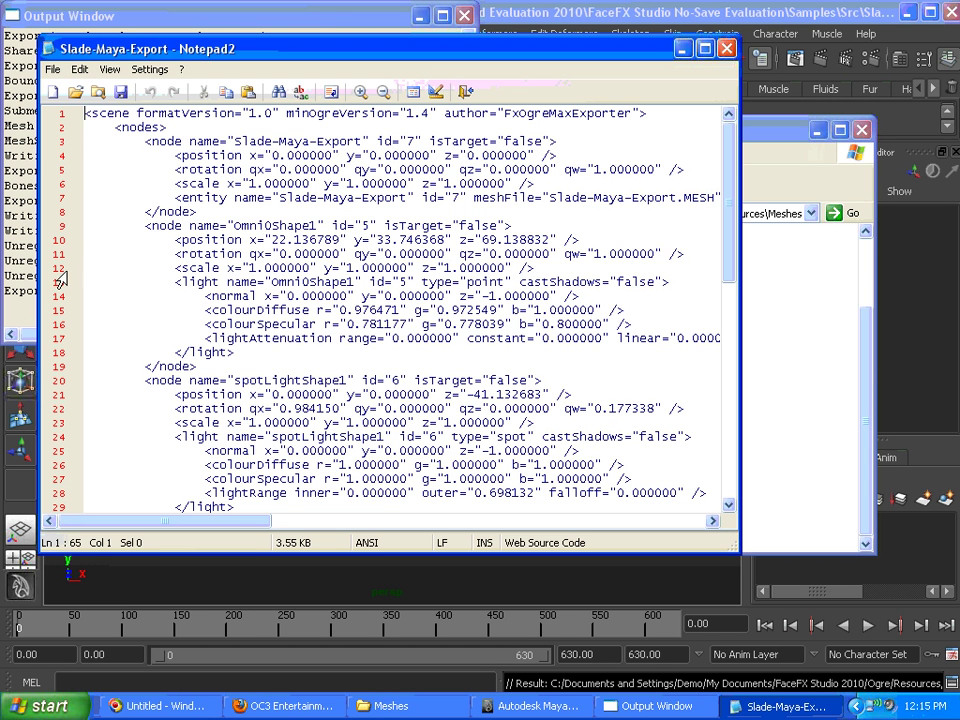
pyautogui.click(105, 211)
pyautogui.scroll(-11, 535, 424)
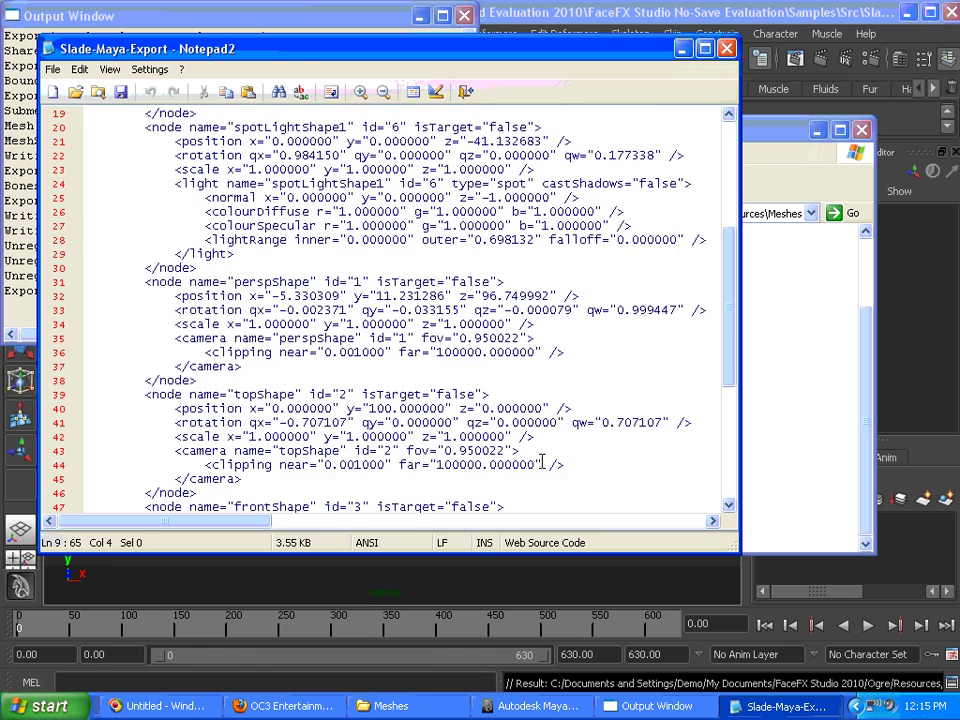
pyautogui.scroll(11, 536, 465)
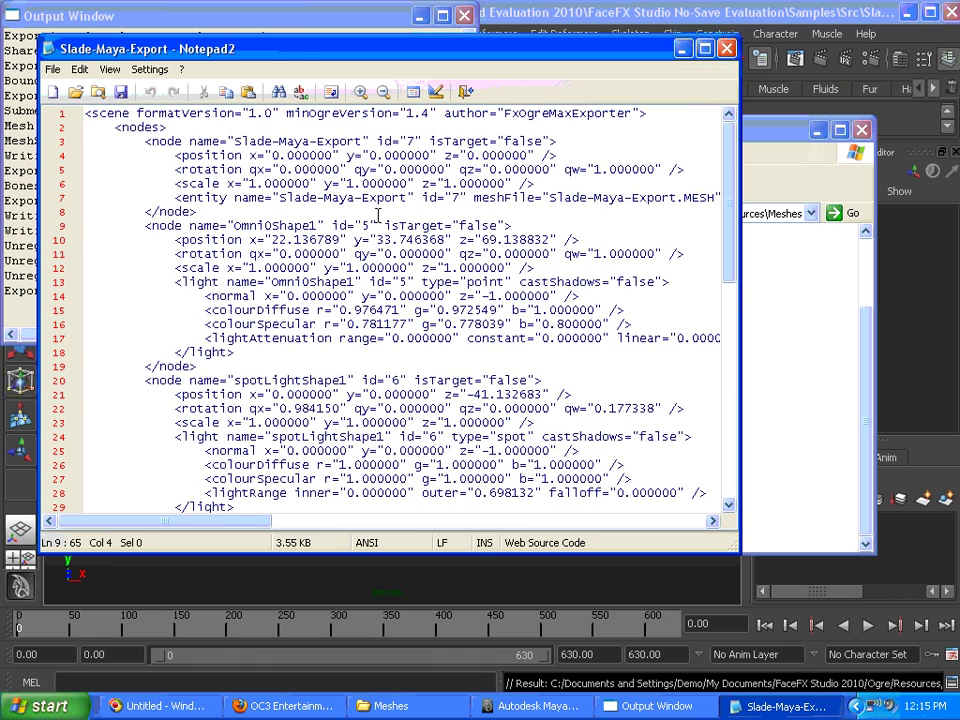
pyautogui.click(339, 155)
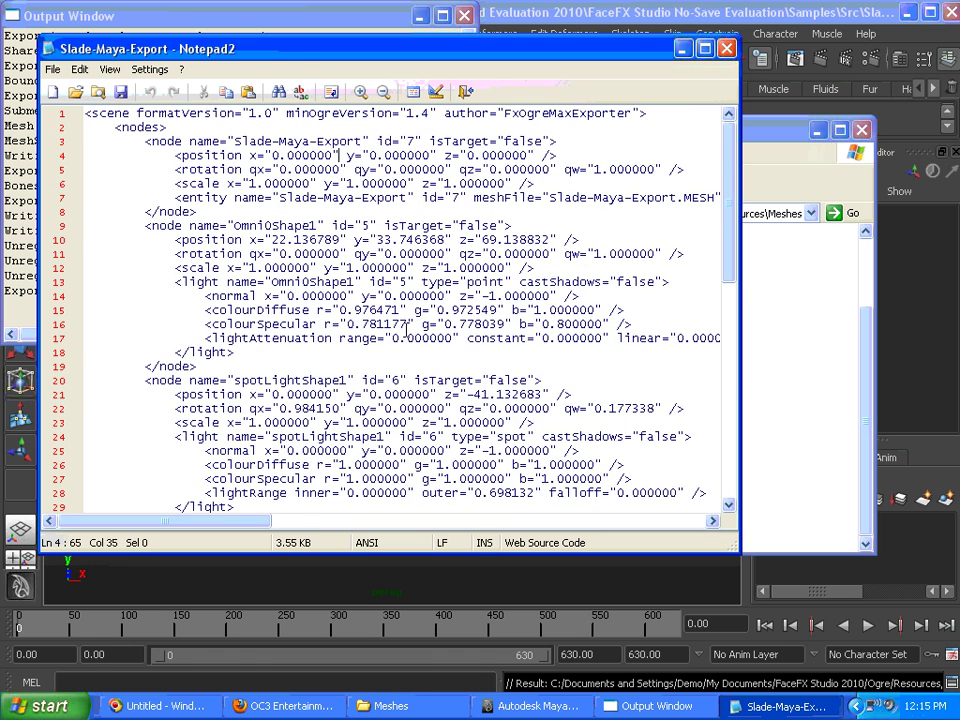
pyautogui.click(731, 49)
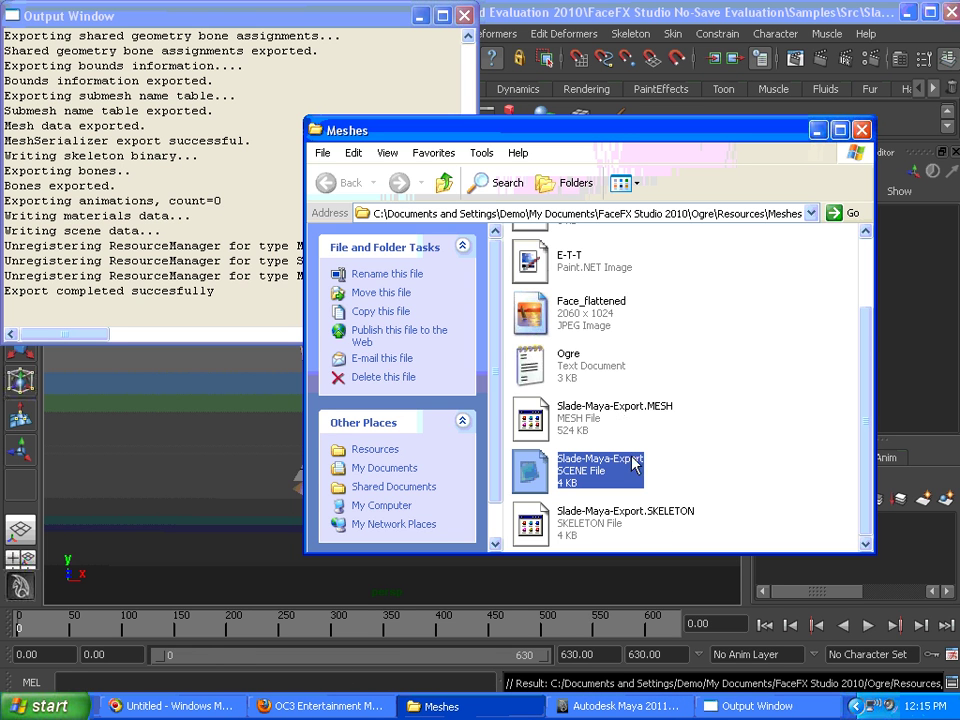
pyautogui.scroll(2, 664, 471)
# Step: Launch FaceFX Studio 2010 from the Start menu
pyautogui.scroll(-2, 674, 467)
pyautogui.click(25, 707)
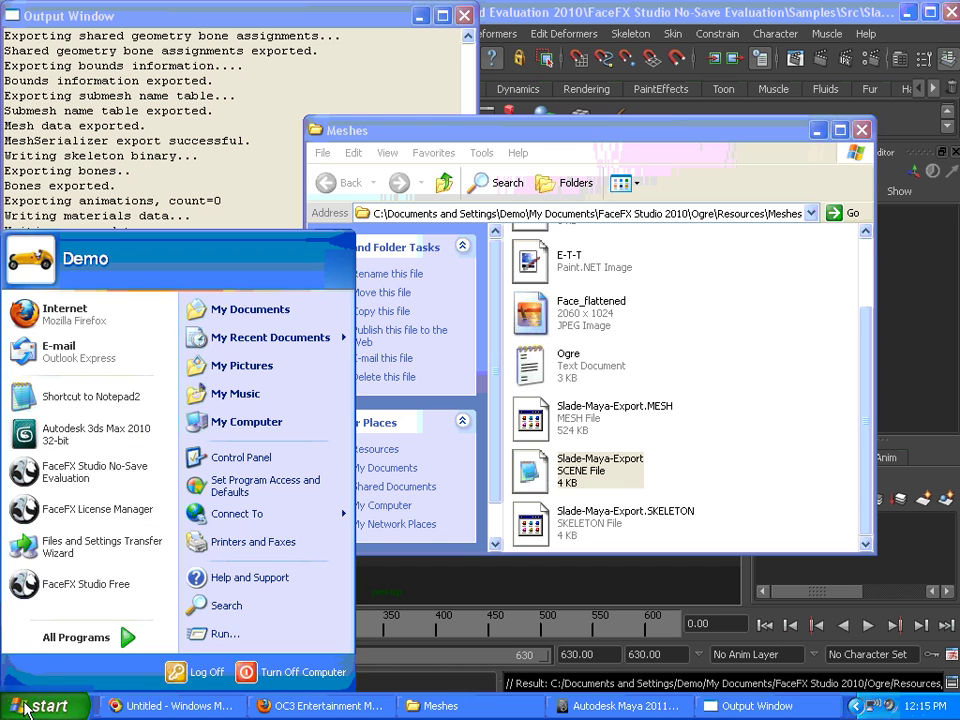
pyautogui.click(74, 472)
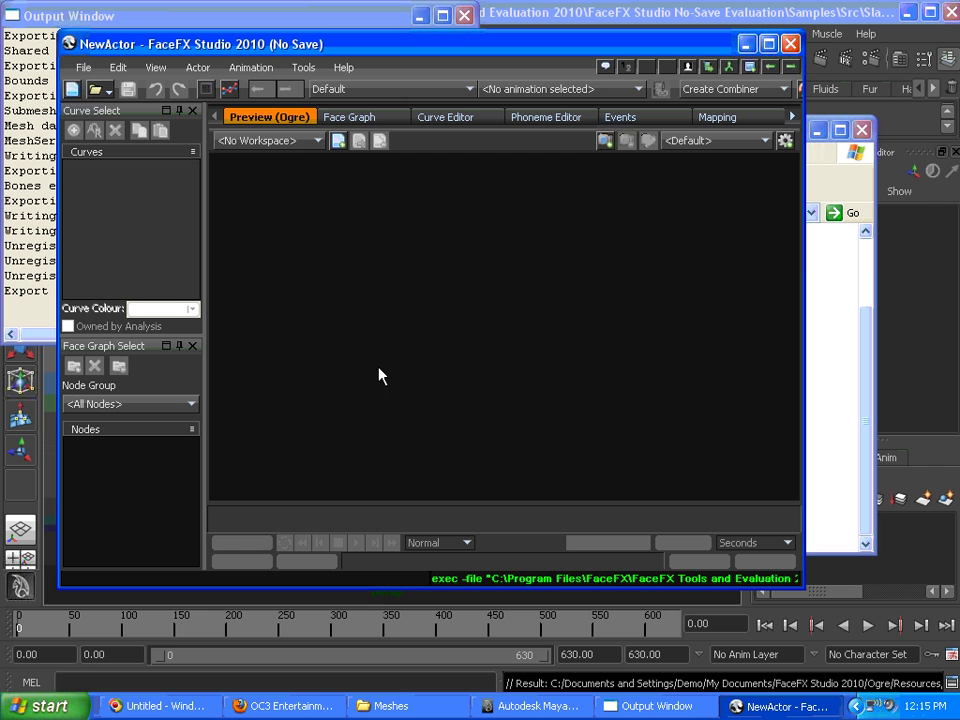
# Step: Change the actor's render asset to Slade-Maya-Export
pyautogui.click(196, 68)
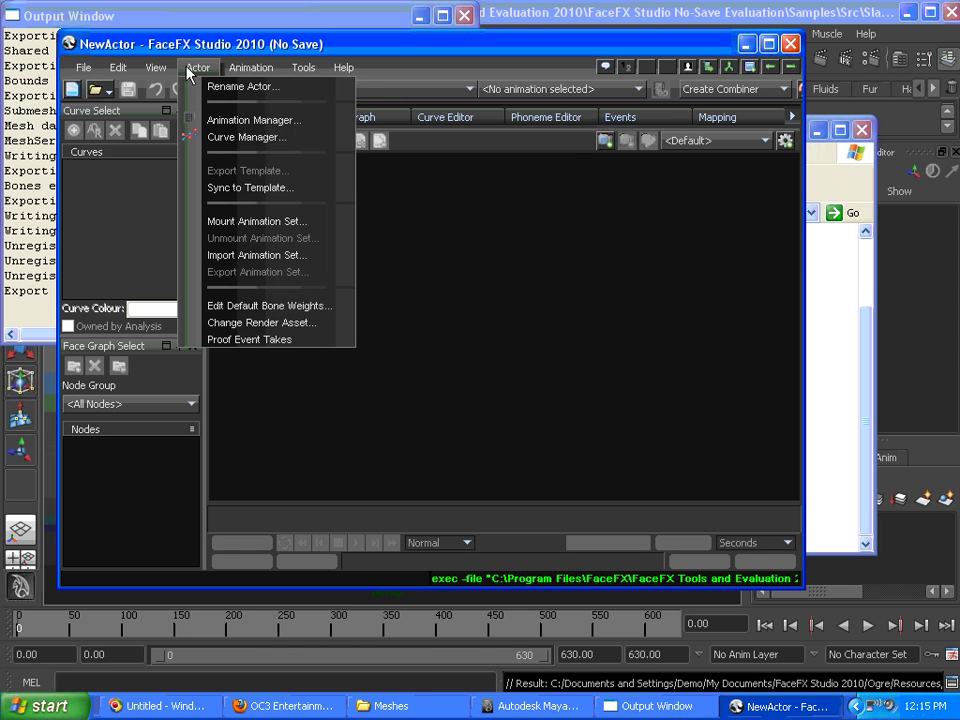
pyautogui.click(265, 323)
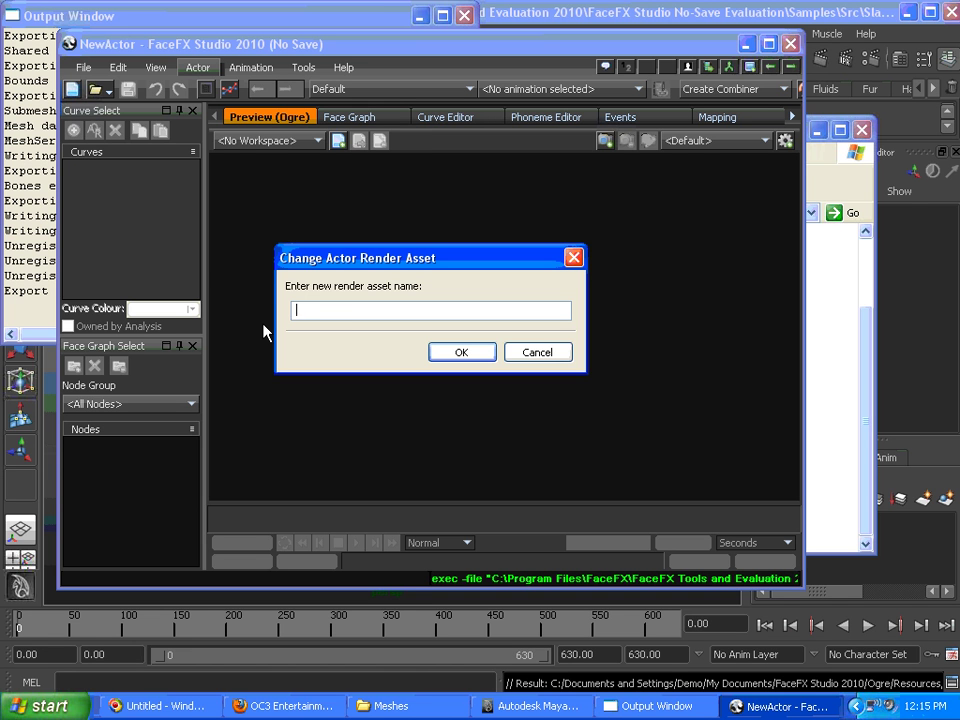
pyautogui.write('Slade-Maya-Export')
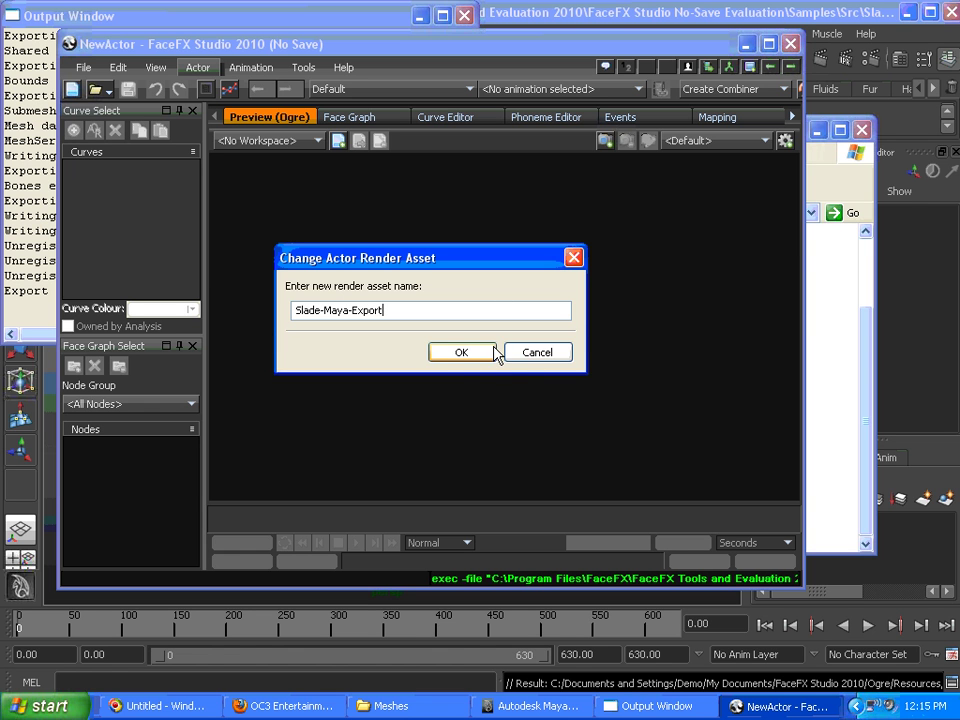
pyautogui.click(449, 356)
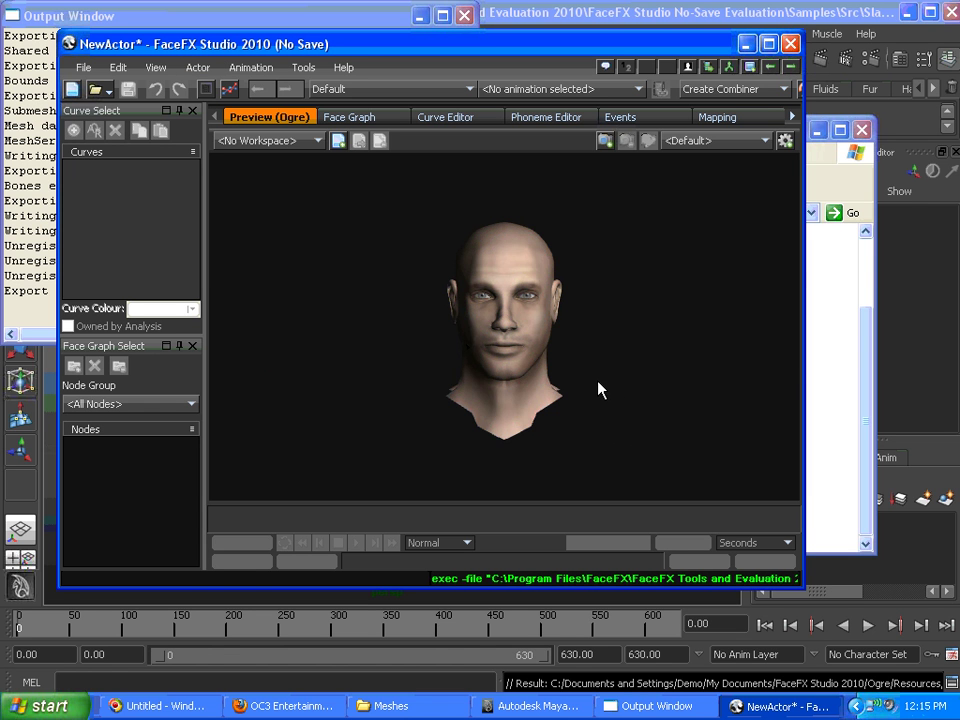
# Step: Orbit the head in the Ogre preview, glance at the Face Graph, and return to Preview
pyautogui.moveTo(559, 350); pyautogui.dragTo(387, 380)
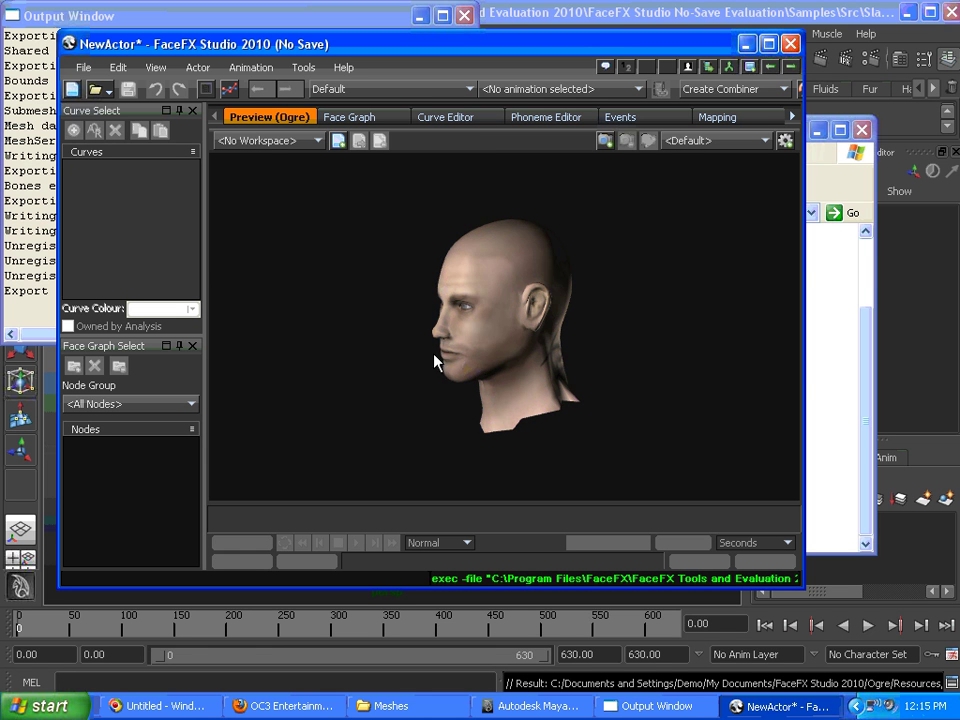
pyautogui.moveTo(436, 362); pyautogui.dragTo(738, 412)
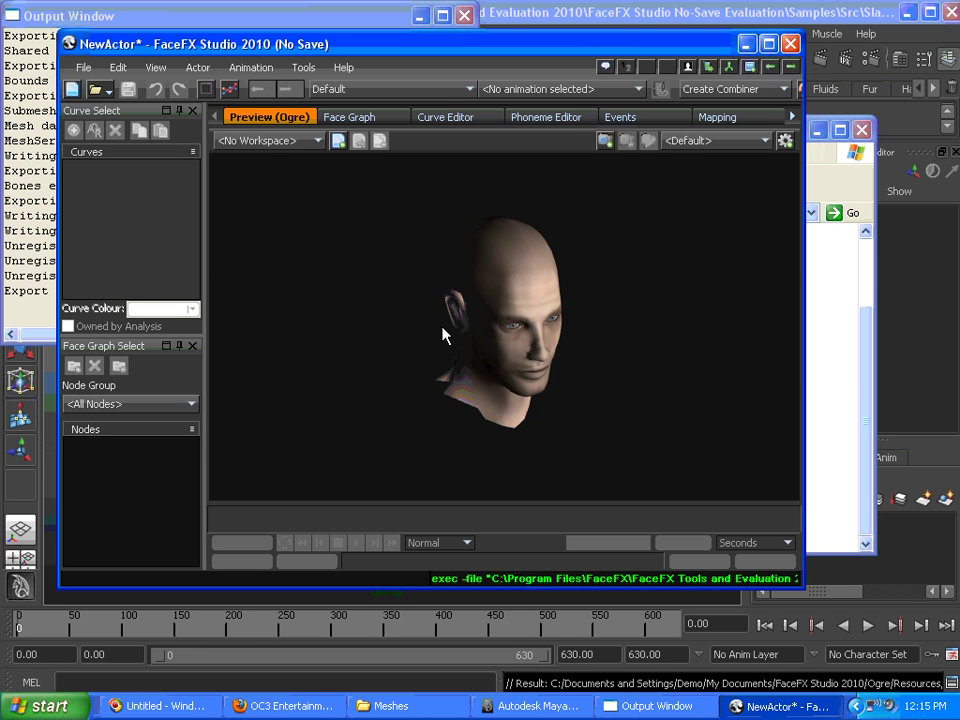
pyautogui.click(350, 117)
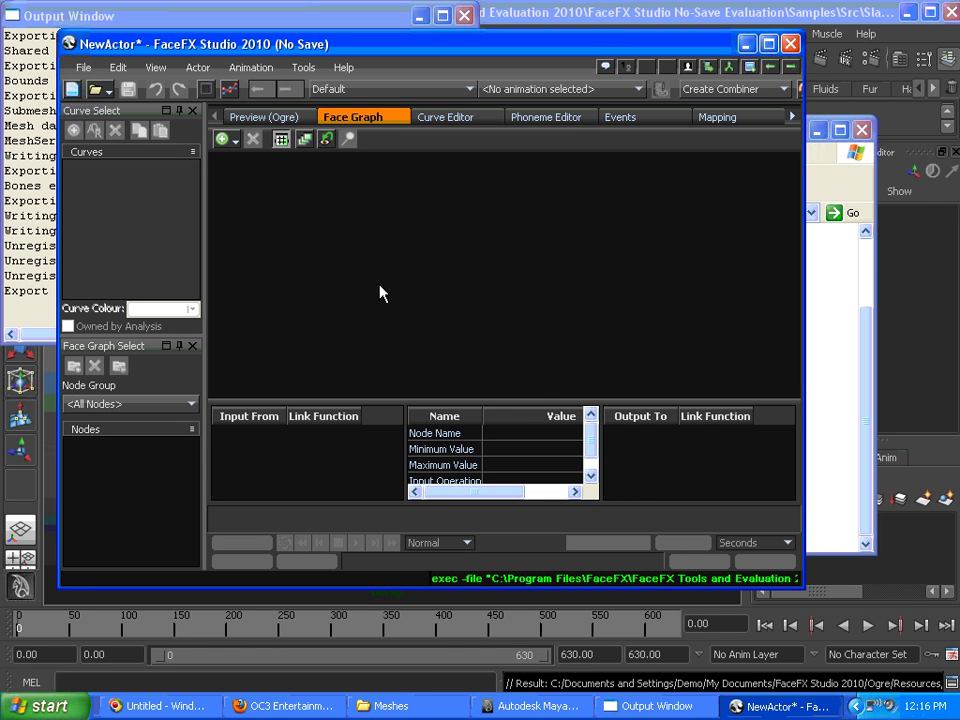
pyautogui.click(272, 117)
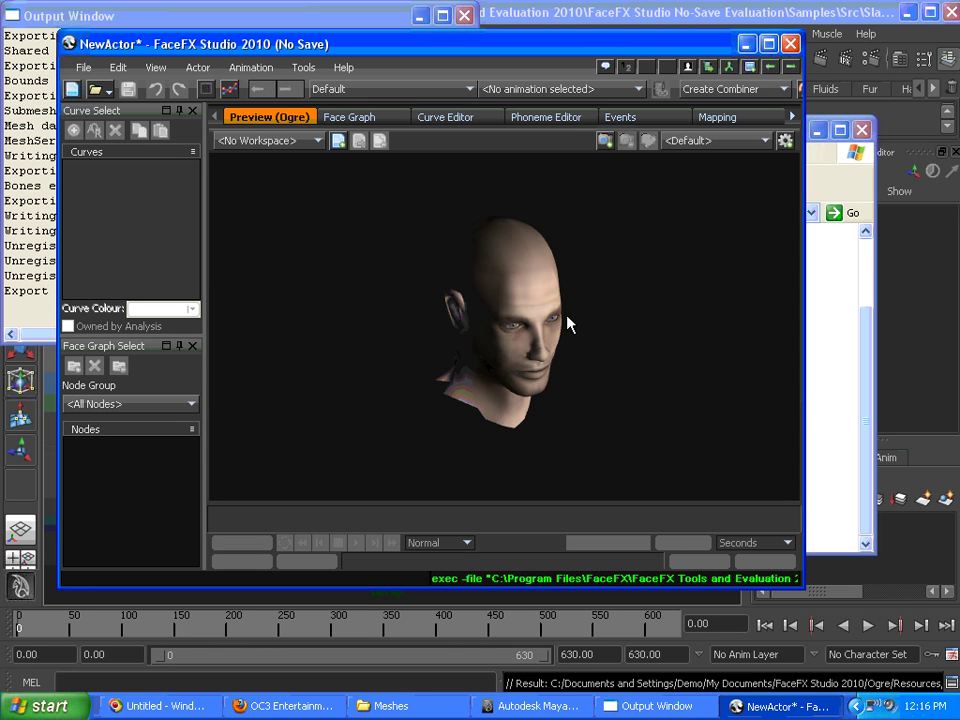
# Step: Turn on bone labels in the preview and orbit the head to view them
pyautogui.click(785, 140)
pyautogui.click(785, 163)
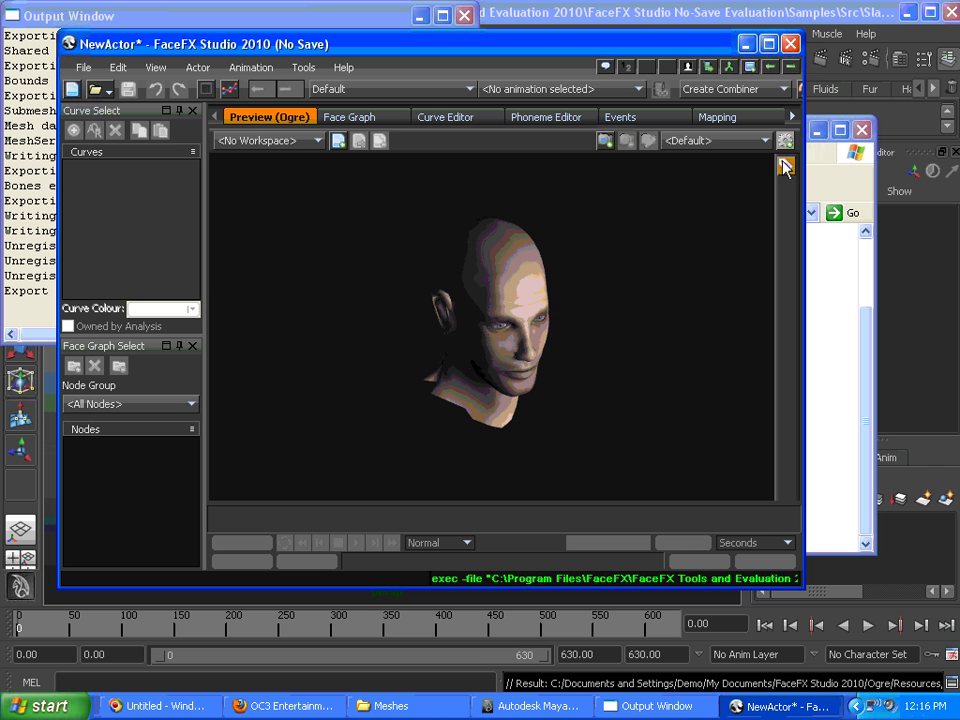
pyautogui.moveTo(692, 328); pyautogui.dragTo(290, 357)
pyautogui.scroll(8, 290, 357)
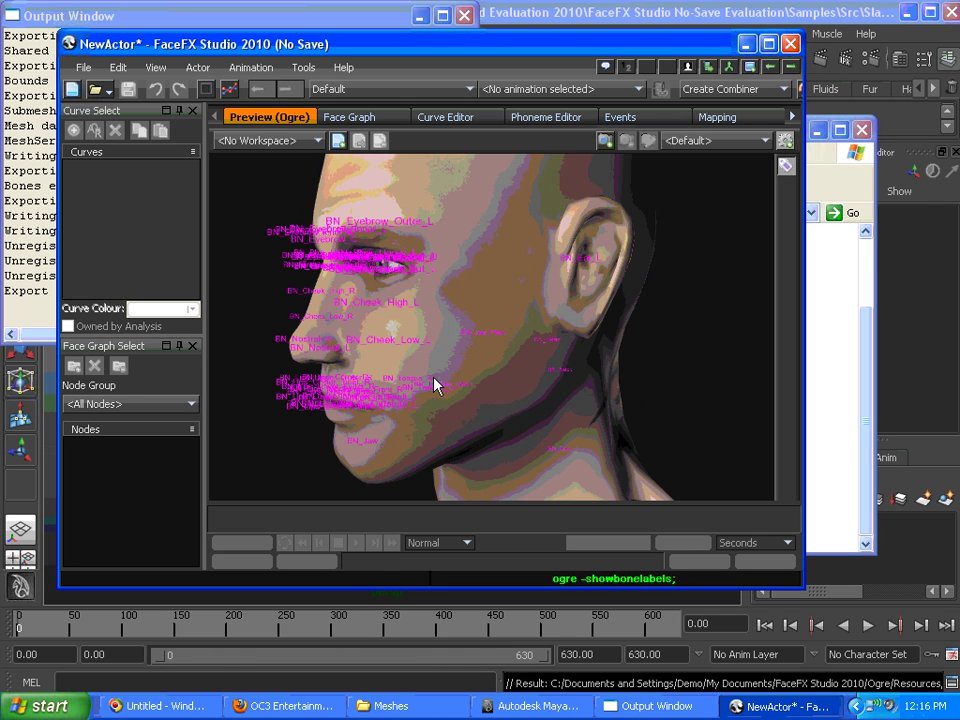
pyautogui.moveTo(435, 385); pyautogui.dragTo(696, 189)
pyautogui.scroll(-5, 696, 189)
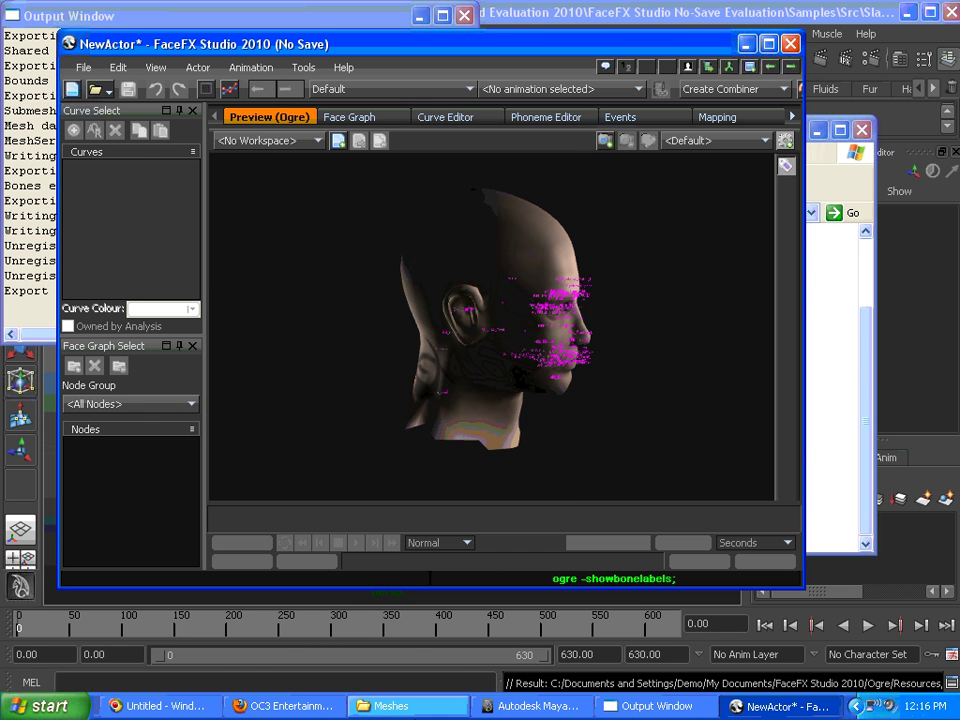
# Step: Open the Slade-Maya-Export scene file from the Meshes folder in Notepad2
pyautogui.hotkey('alt', 'Tab')
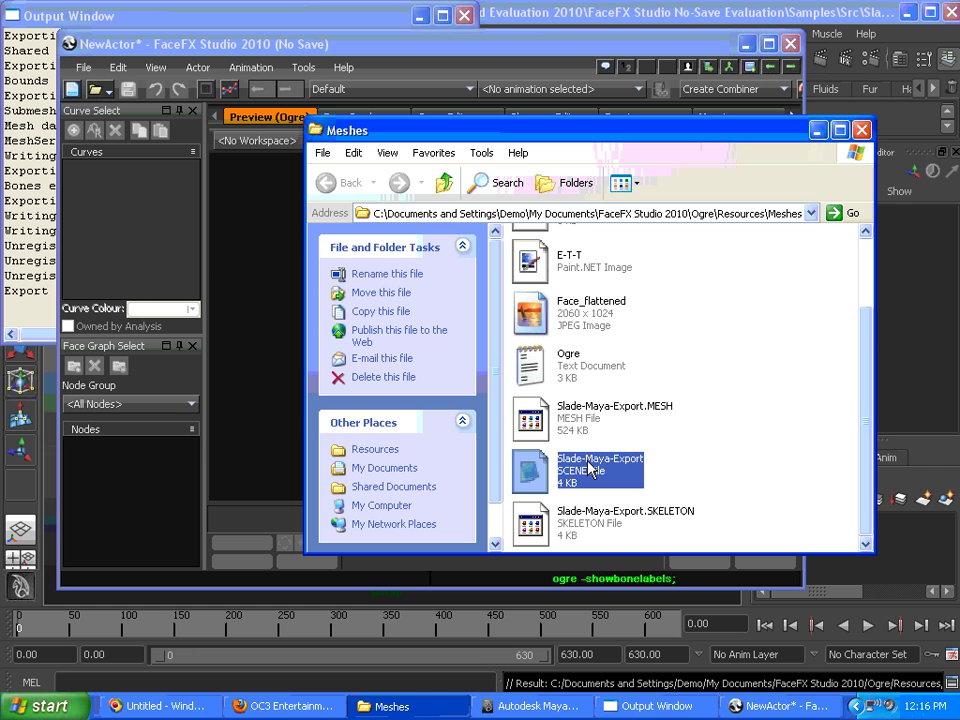
pyautogui.click(650, 432)
pyautogui.click(591, 487)
pyautogui.doubleClick(591, 487)
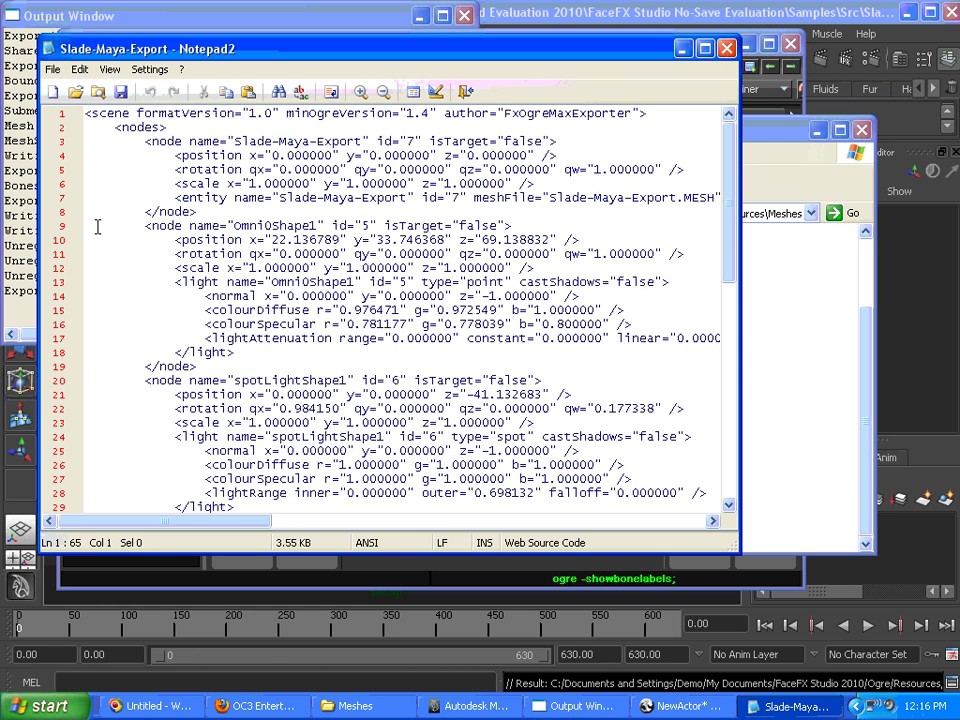
# Step: Delete the light nodes after the head node, save the file, and close Notepad2
pyautogui.moveTo(95, 228); pyautogui.dragTo(263, 456)
pyautogui.press('BackSpace')
pyautogui.press('BackSpace')
pyautogui.press('BackSpace')
pyautogui.press('BackSpace')
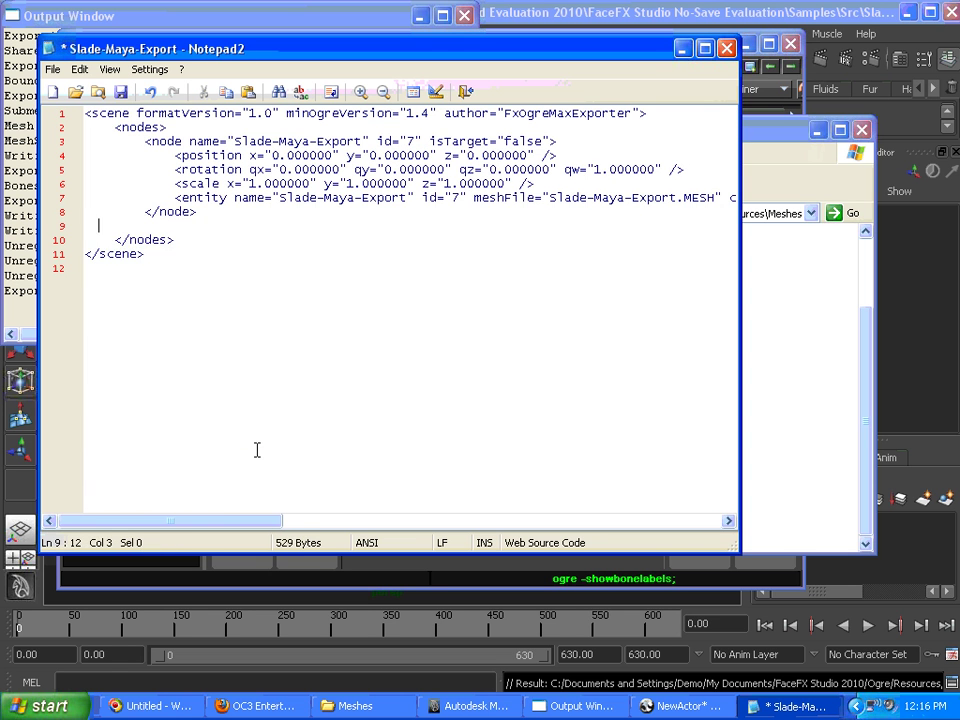
pyautogui.hotkey('ctrl', 's')
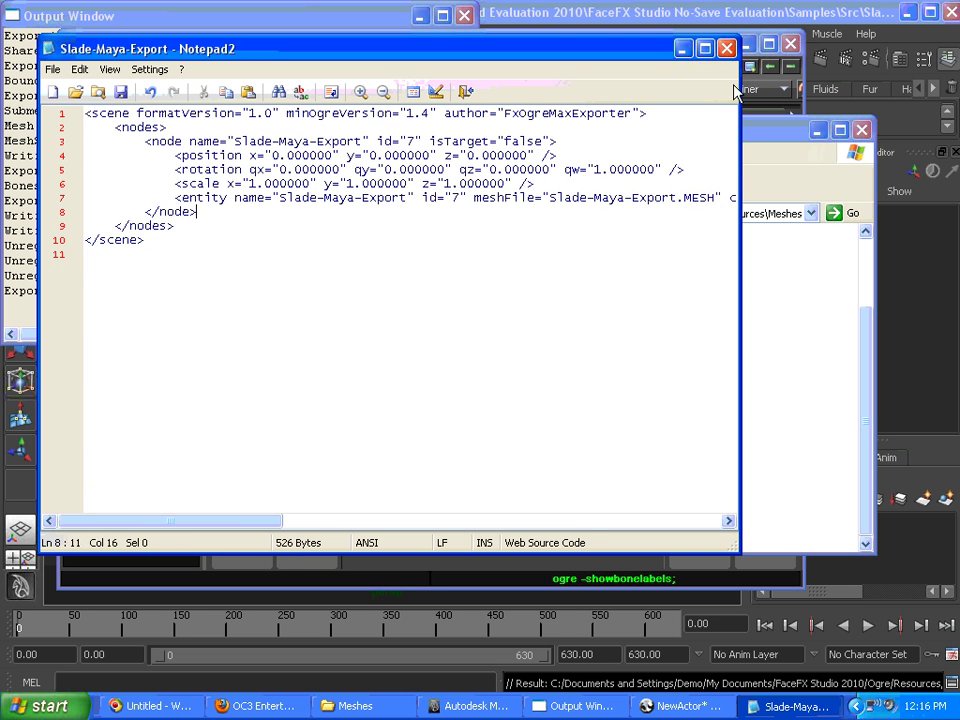
pyautogui.click(727, 48)
pyautogui.click(503, 36)
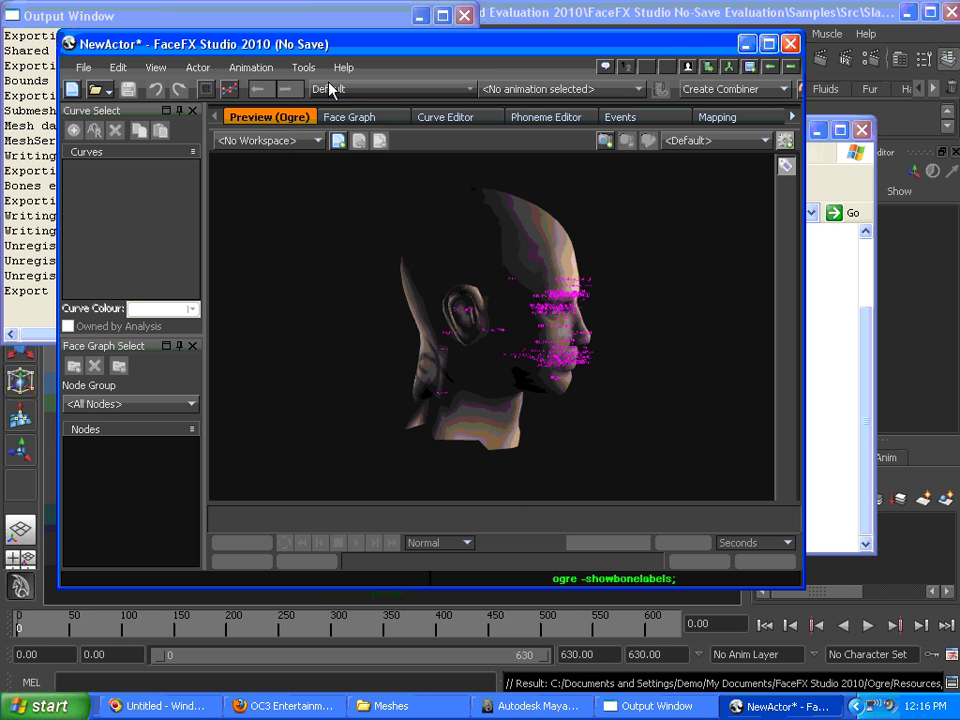
# Step: Start a new actor named NewActor without saving the current one
pyautogui.click(97, 90)
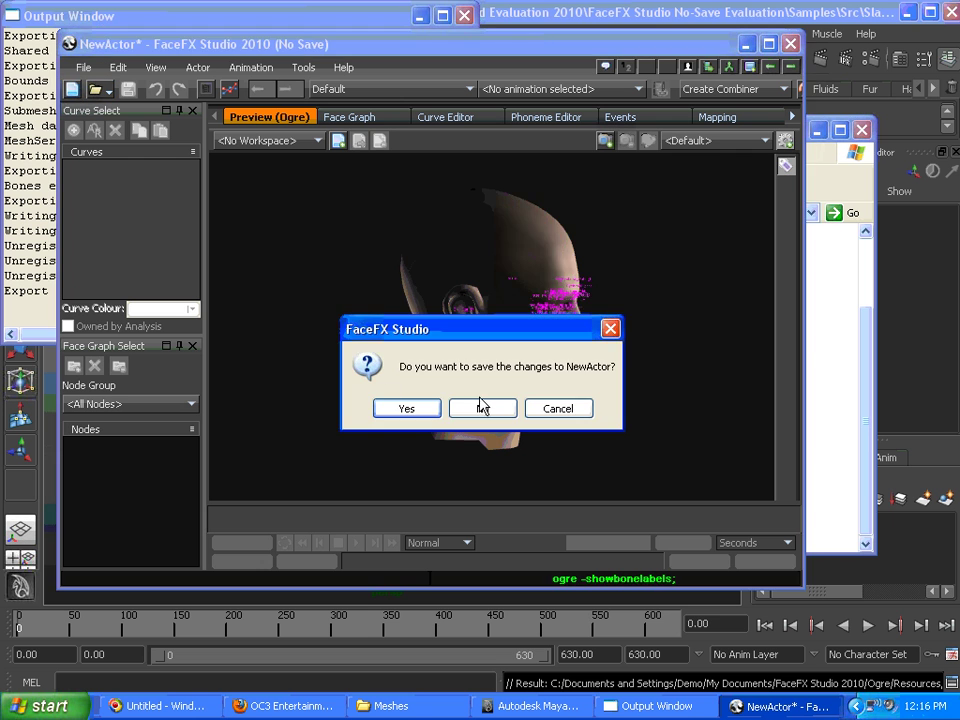
pyautogui.click(482, 407)
pyautogui.press('Return')
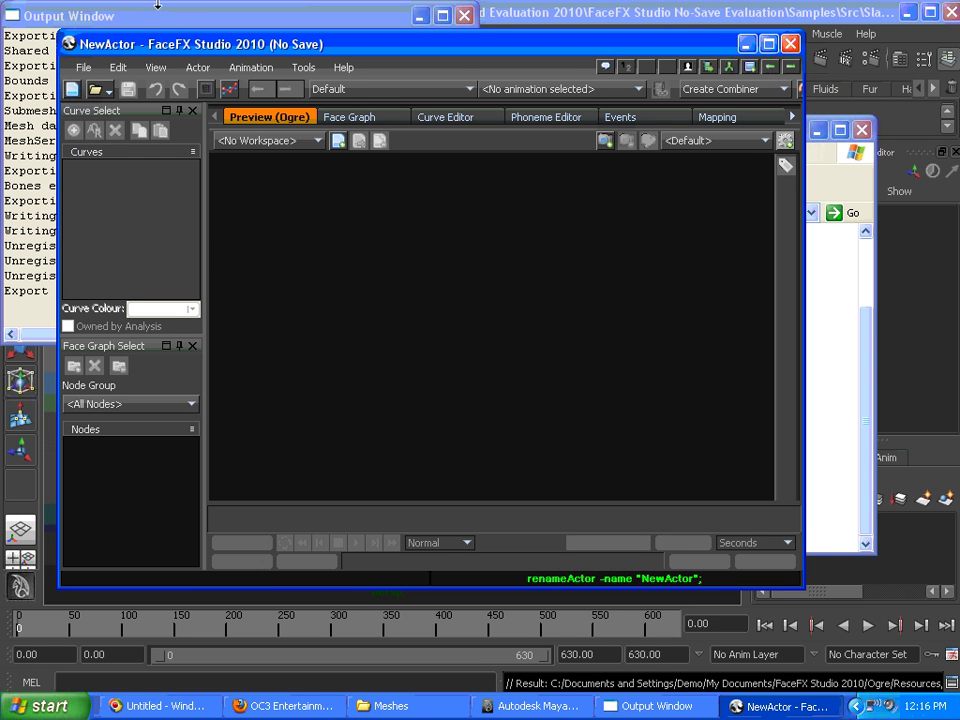
# Step: Set the render asset to Slade-Maya-Export and orbit the head to check its lighting
pyautogui.click(195, 67)
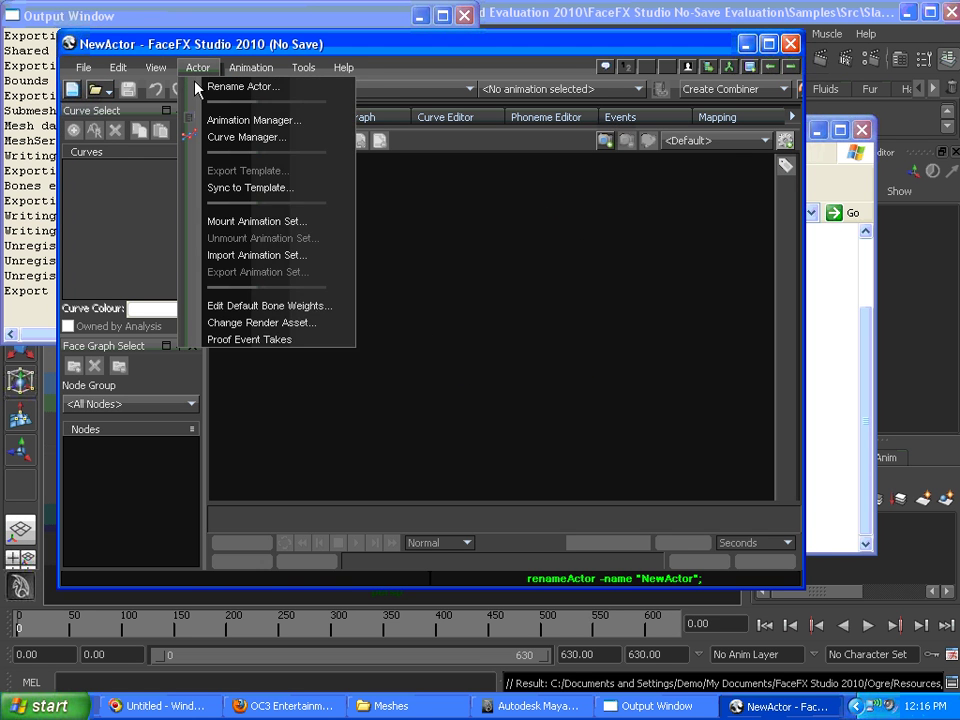
pyautogui.click(252, 323)
pyautogui.write('Slade-M')
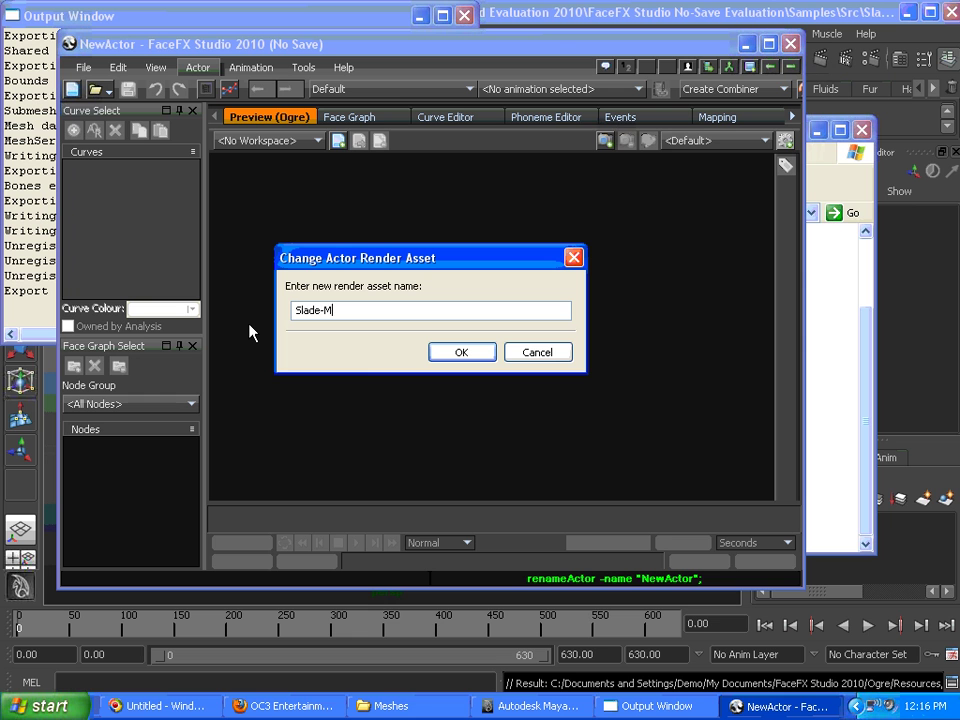
pyautogui.write('aya-Export')
pyautogui.click(485, 352)
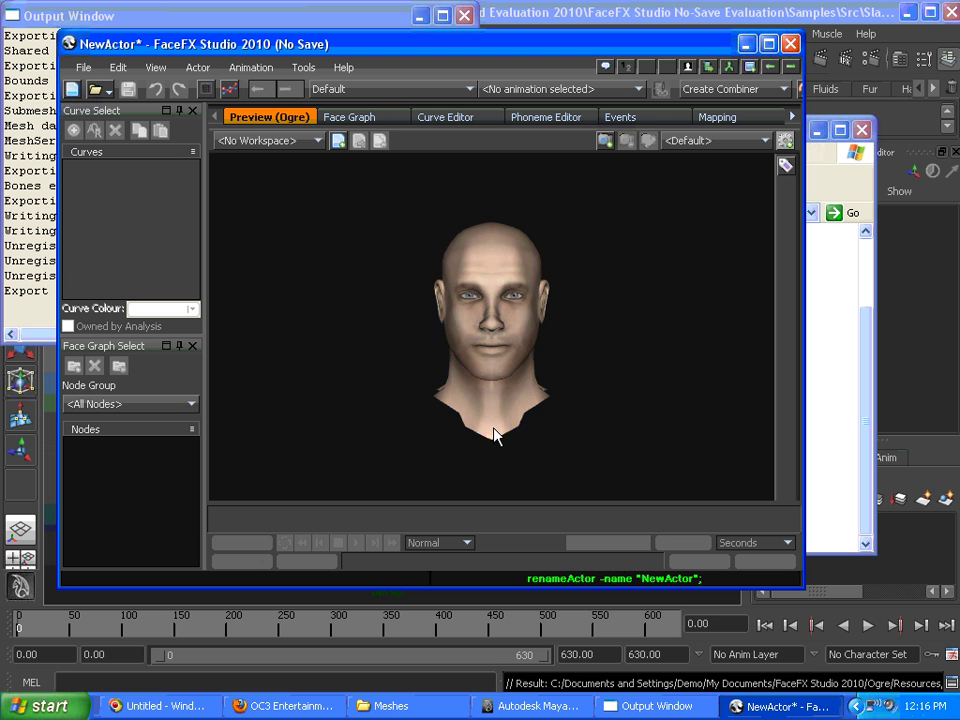
pyautogui.moveTo(425, 308)
pyautogui.mouseDown()
pyautogui.moveTo(471, 364)
pyautogui.moveTo(741, 431)
pyautogui.moveTo(381, 360)
pyautogui.moveTo(490, 415)
pyautogui.moveTo(654, 281)
pyautogui.moveTo(711, 392)
pyautogui.moveTo(512, 372)
pyautogui.moveTo(489, 418)
pyautogui.moveTo(724, 326)
pyautogui.moveTo(111, 296)
pyautogui.moveTo(532, 392)
pyautogui.moveTo(588, 332)
pyautogui.mouseUp()
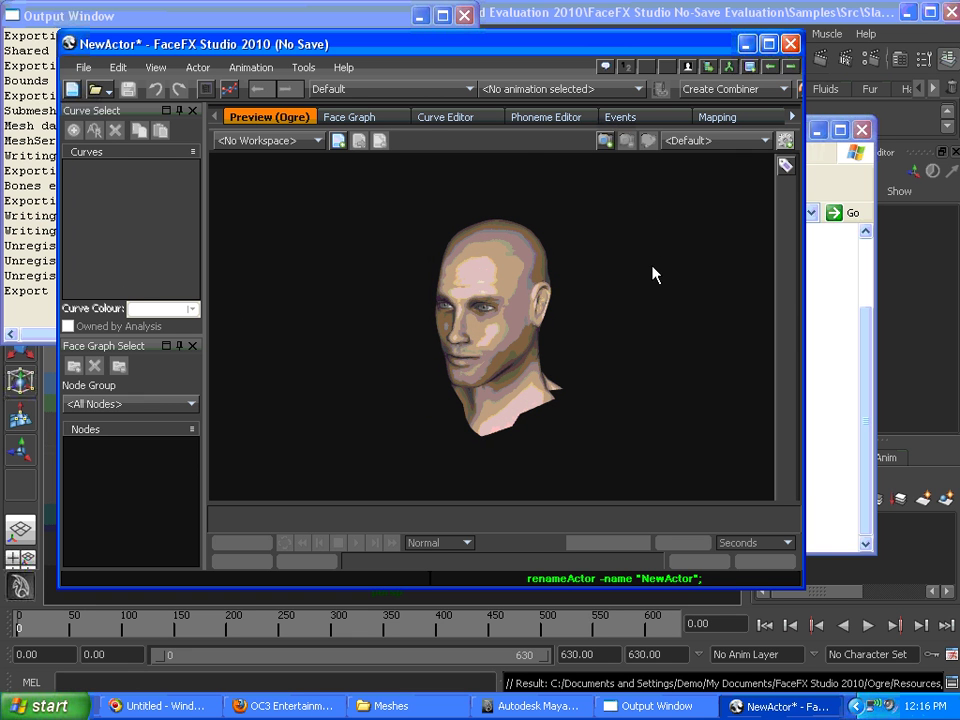
pyautogui.click(606, 140)
# Step: Create a preview camera named cam2 with Use Fixed Aspect Ratio turned off
pyautogui.write('cam2')
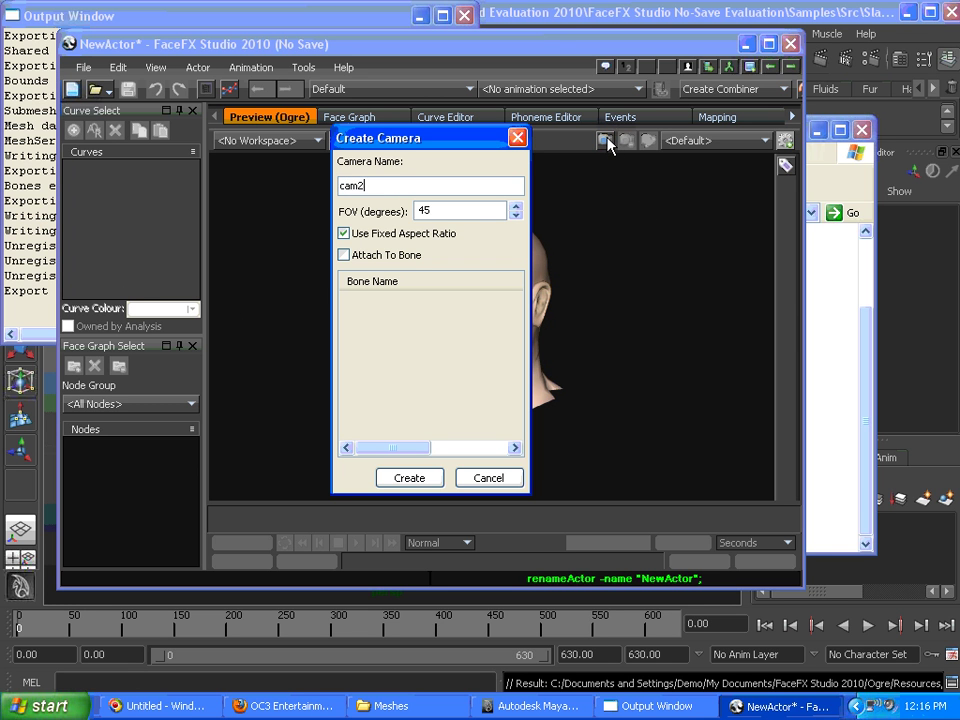
pyautogui.click(343, 233)
pyautogui.click(425, 478)
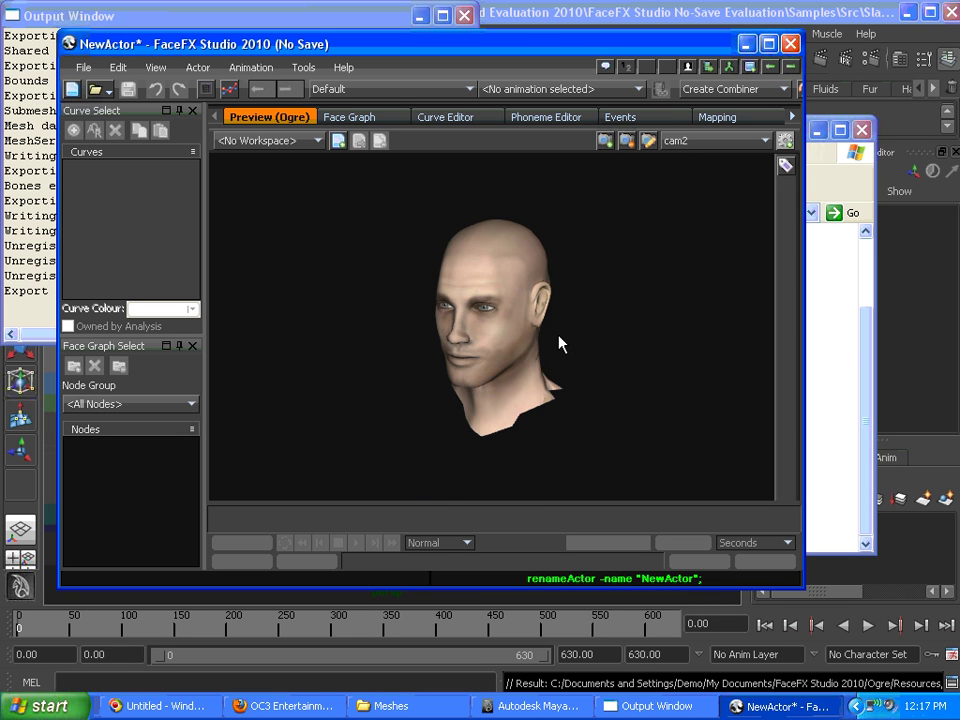
# Step: Orbit the head and switch the preview back to the <Default> camera
pyautogui.moveTo(558, 343); pyautogui.dragTo(613, 450)
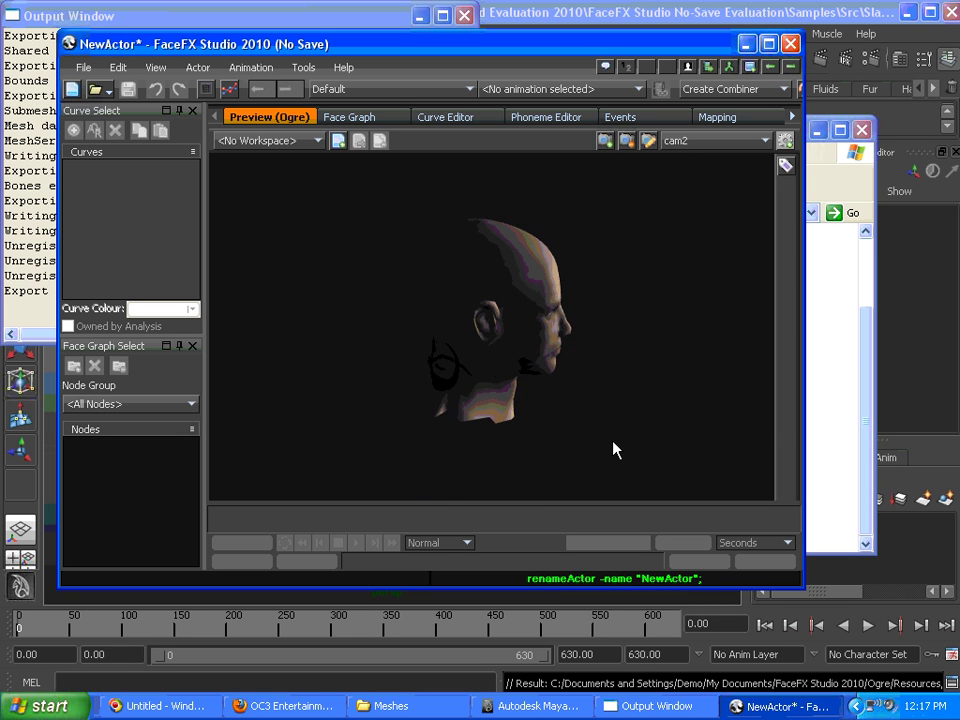
pyautogui.click(724, 141)
pyautogui.click(709, 164)
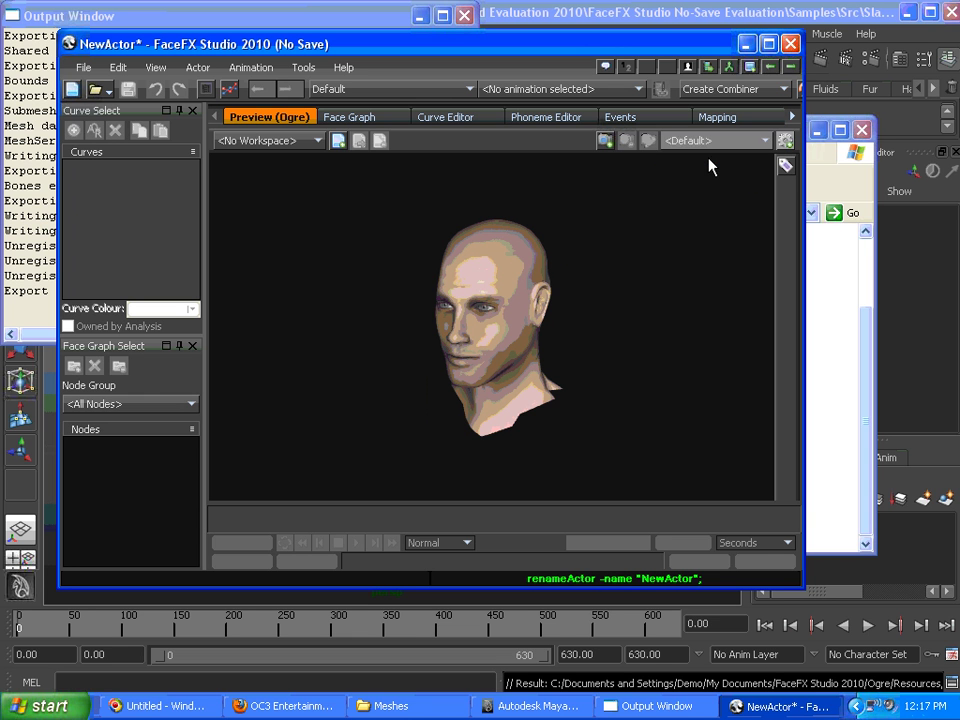